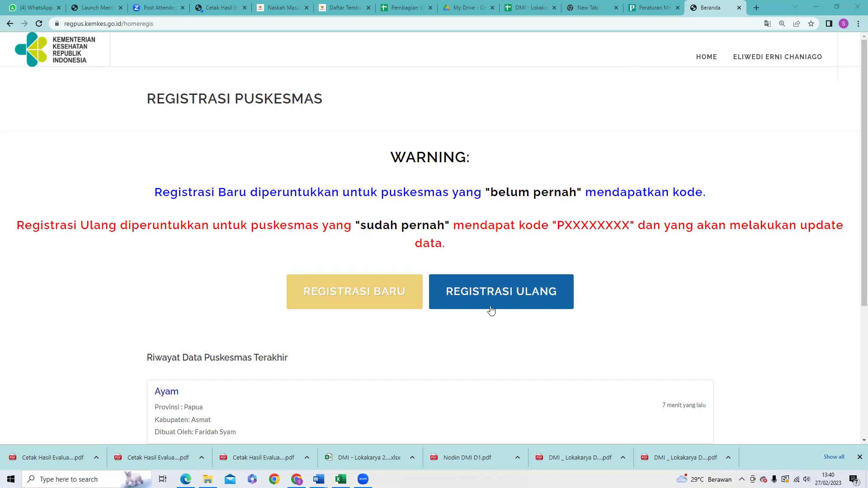
# - Open the Registrasi Ulang form and activate the Kode Puskesmas Baru field
pyautogui.click(501, 297)
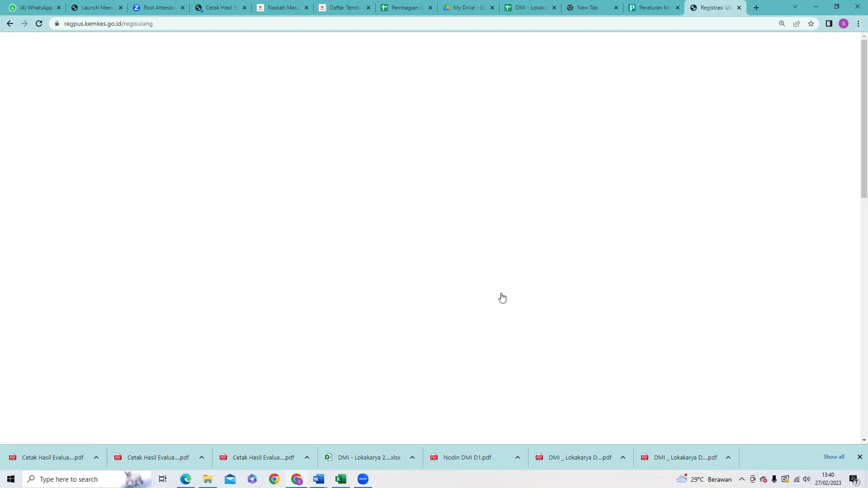
pyautogui.click(257, 231)
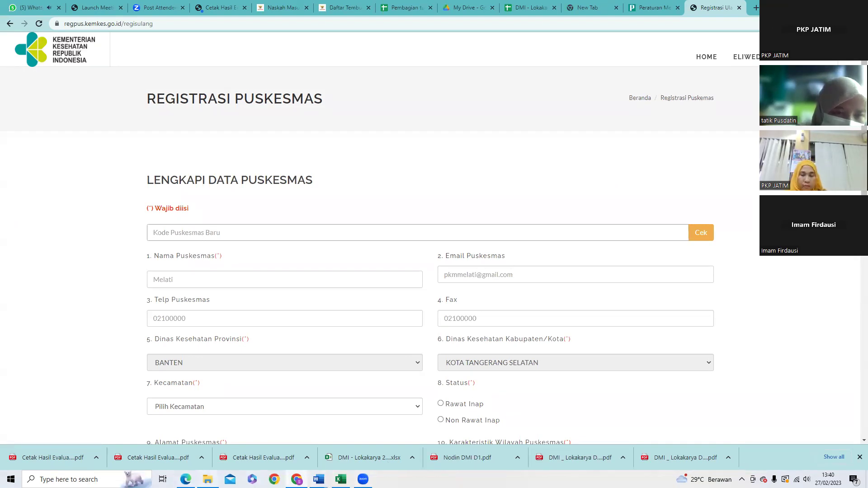
# - Switch to File Explorer and browse the Synology Drive's 2022 folder to its Puskesmas subfolder
pyautogui.hotkey('alt', 'Tab')
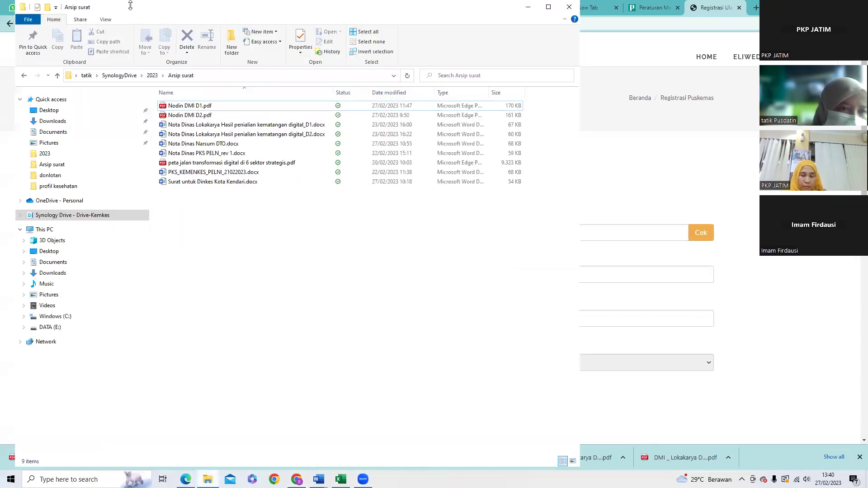
pyautogui.click(66, 217)
pyautogui.doubleClick(188, 112)
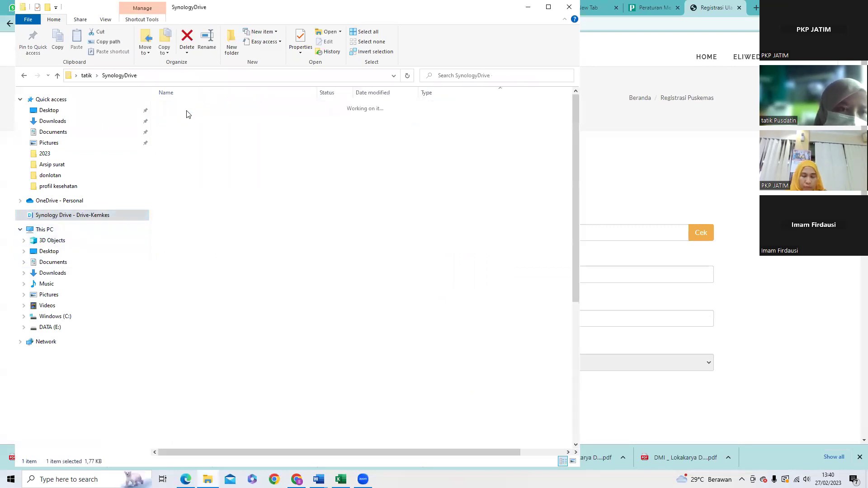
pyautogui.doubleClick(176, 178)
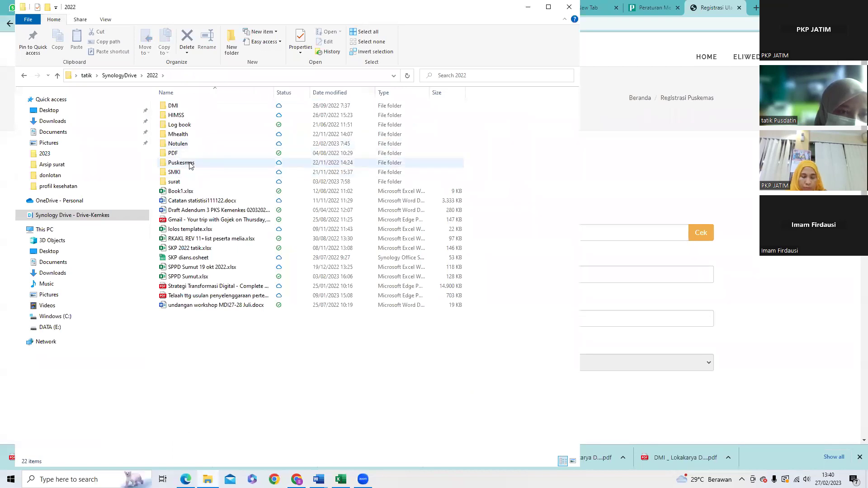
pyautogui.doubleClick(190, 164)
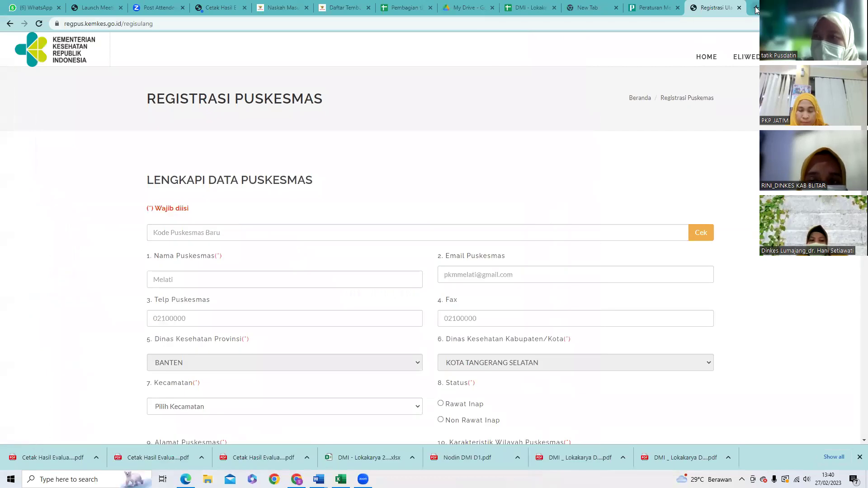
# - Load komdat.kemkes.go.id in a new browser tab
pyautogui.hotkey('ctrl', 't')
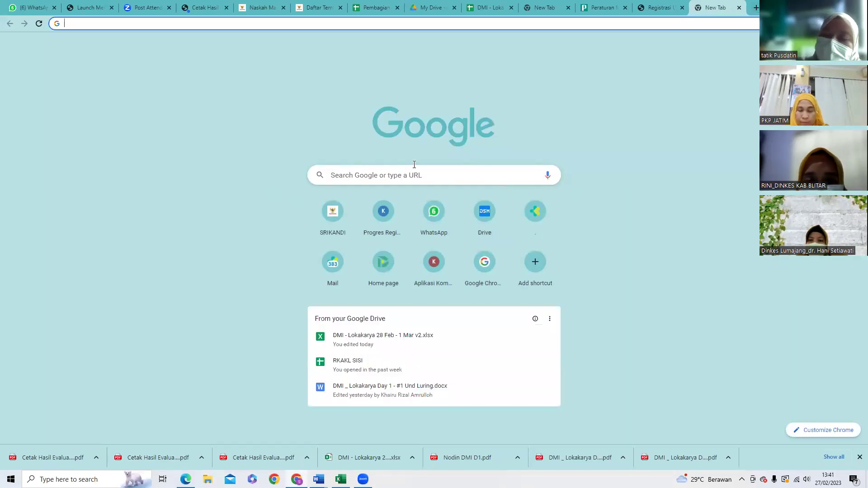
pyautogui.click(374, 175)
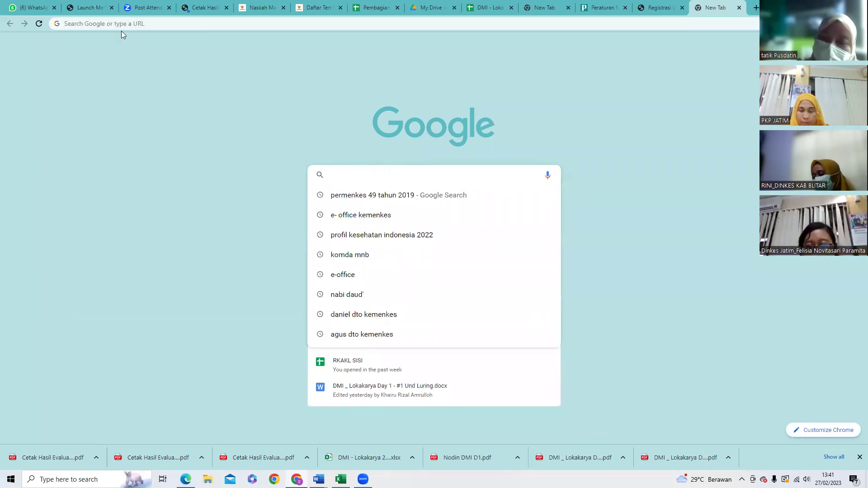
pyautogui.click(92, 22)
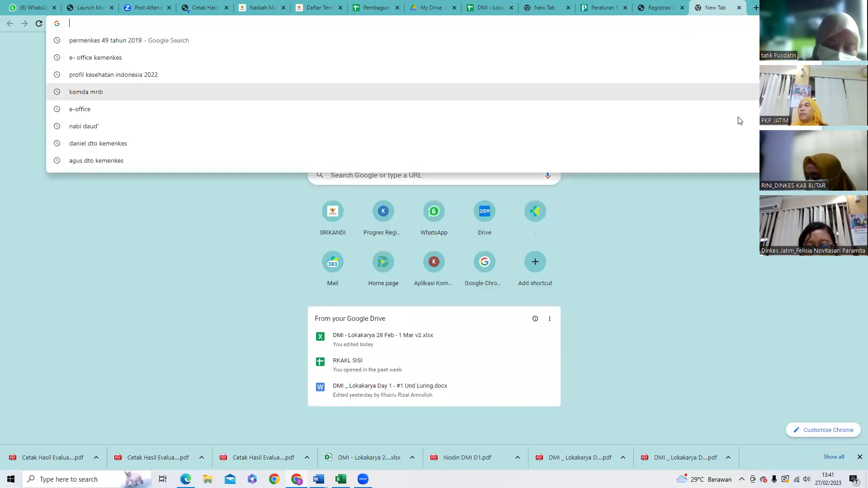
pyautogui.write('komdat')
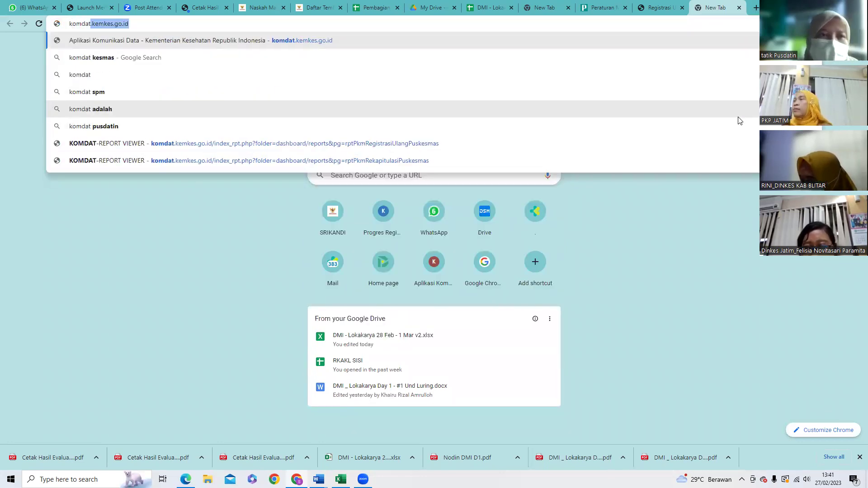
pyautogui.press('Return')
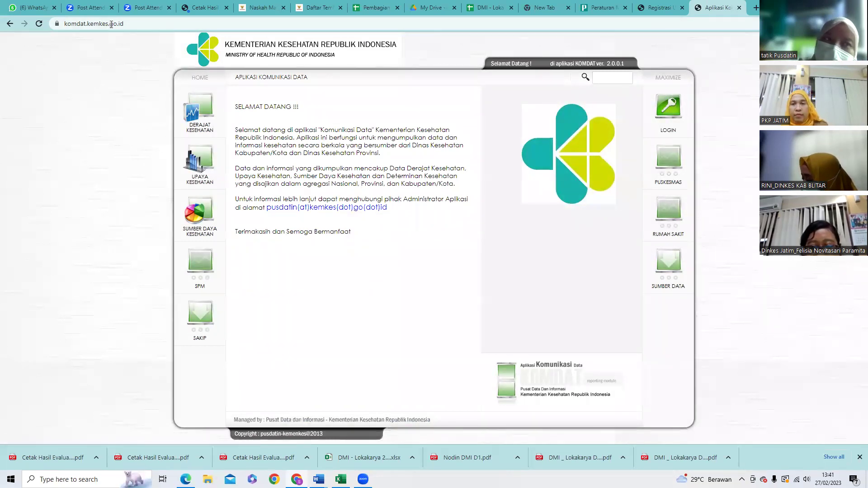
# - Open the Rekapitulasi Puskesmas report from the Puskesmas section of the site
pyautogui.click(134, 24)
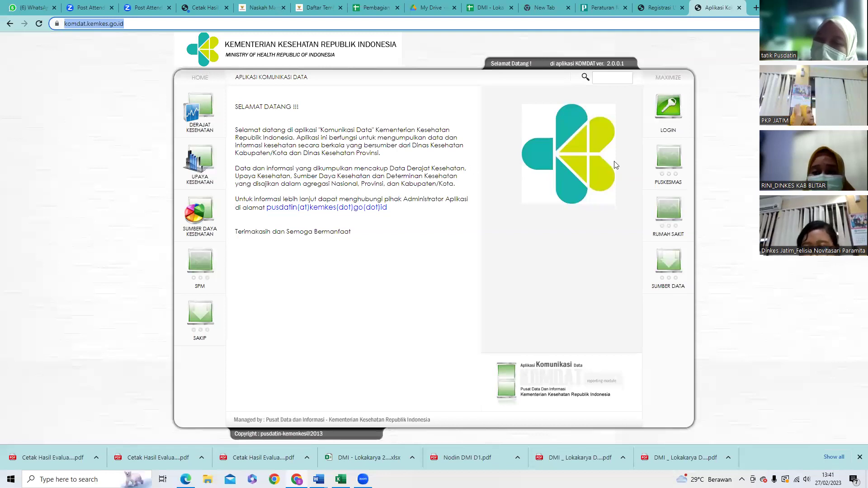
pyautogui.click(666, 160)
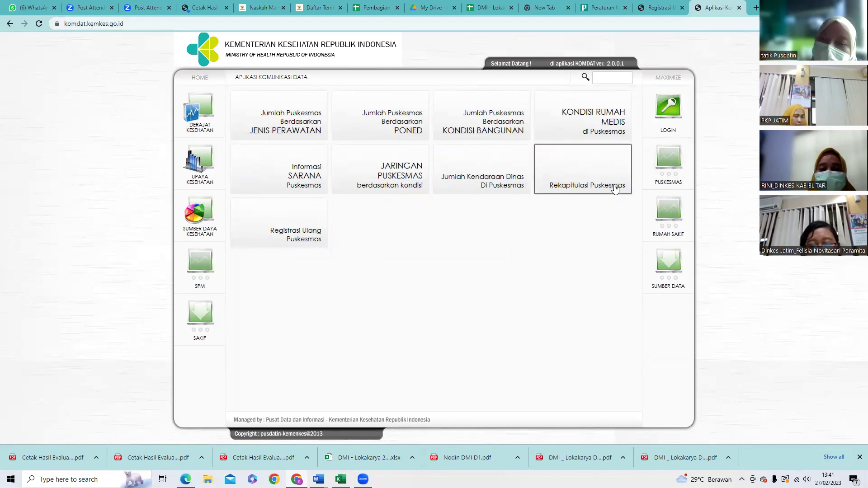
pyautogui.click(590, 182)
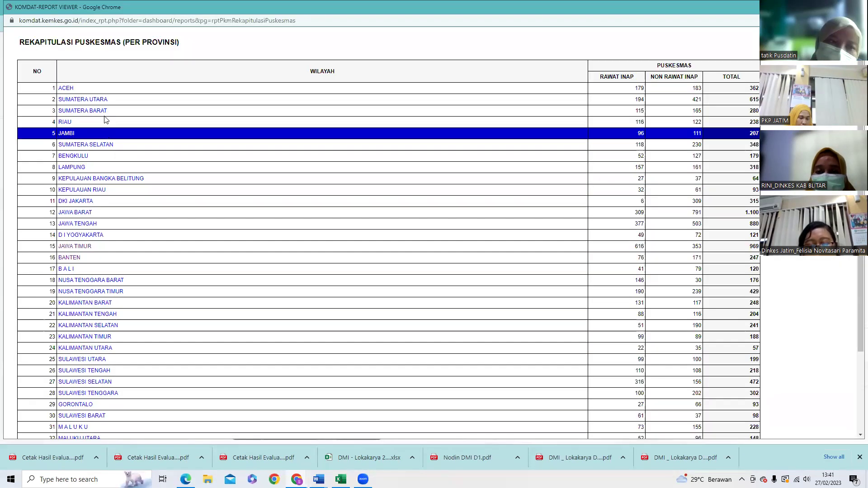
# - View the Jawa Timur recap and Tulungagung's Puskesmas list, and return to the per-province recap
pyautogui.click(80, 246)
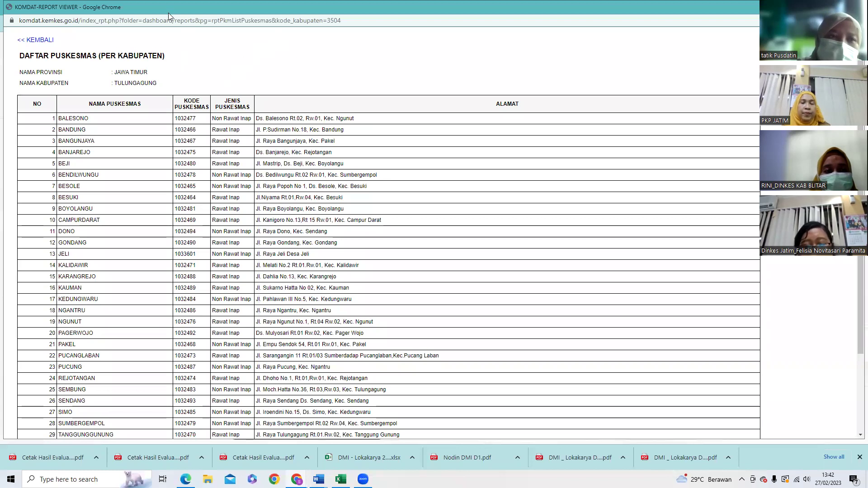
pyautogui.click(36, 40)
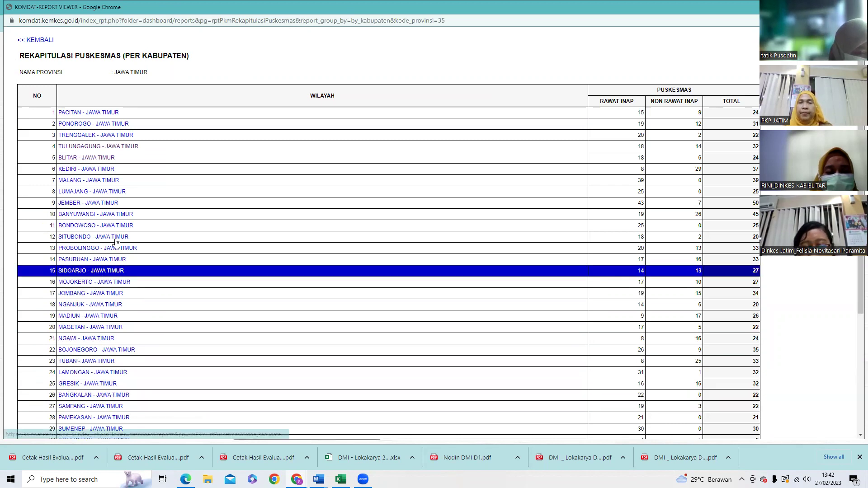
pyautogui.click(23, 41)
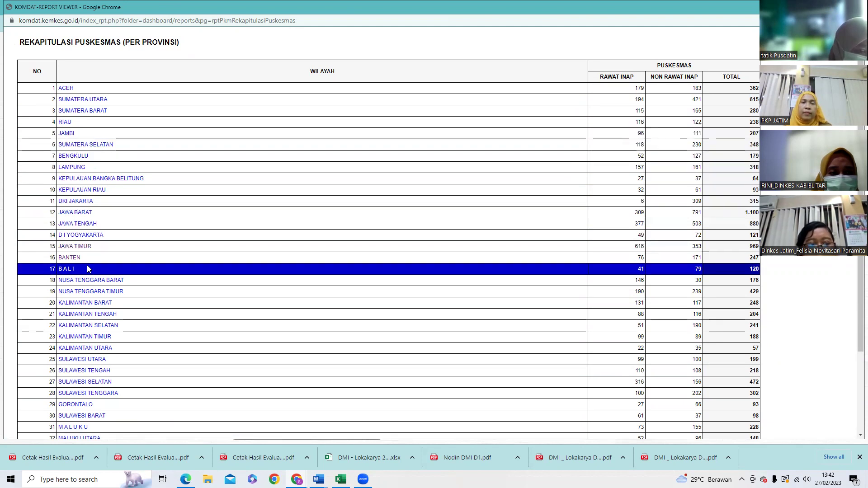
# - Open the Puskesmas list of Kota Tangerang Selatan in Banten and copy the code of Puskesmas Parigi
pyautogui.scroll(-1, 86, 259)
pyautogui.click(72, 213)
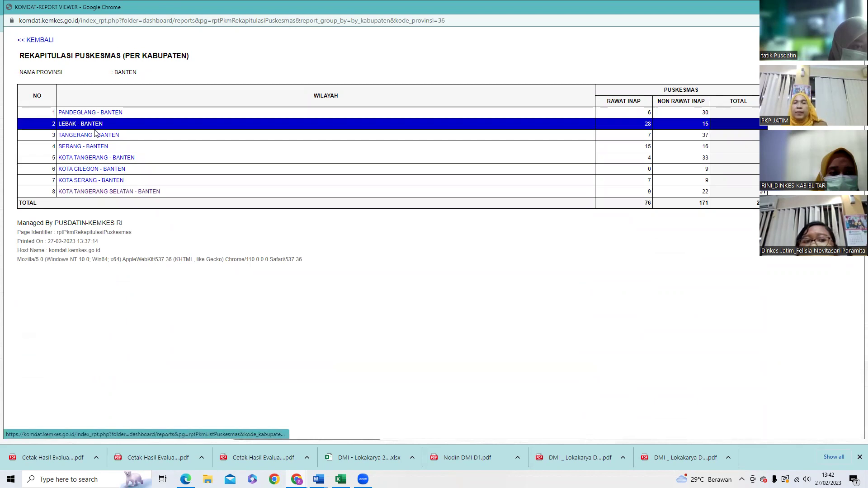
pyautogui.click(98, 192)
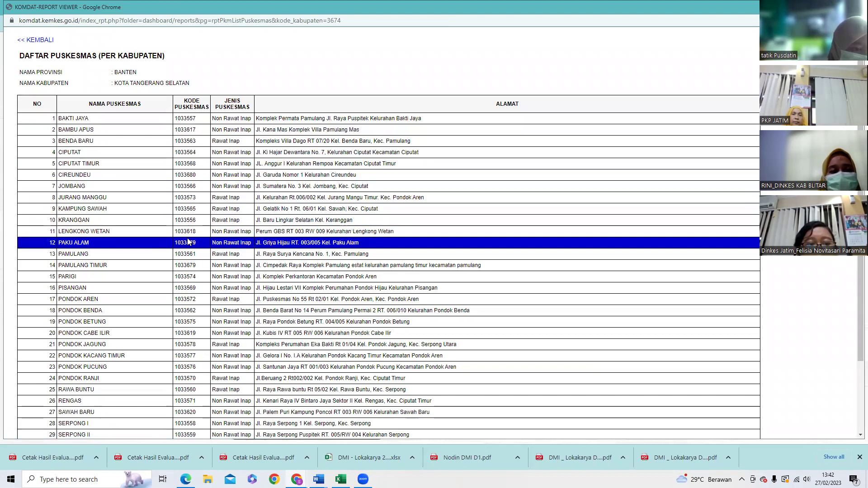
pyautogui.doubleClick(188, 279)
pyautogui.hotkey('ctrl', 'c')
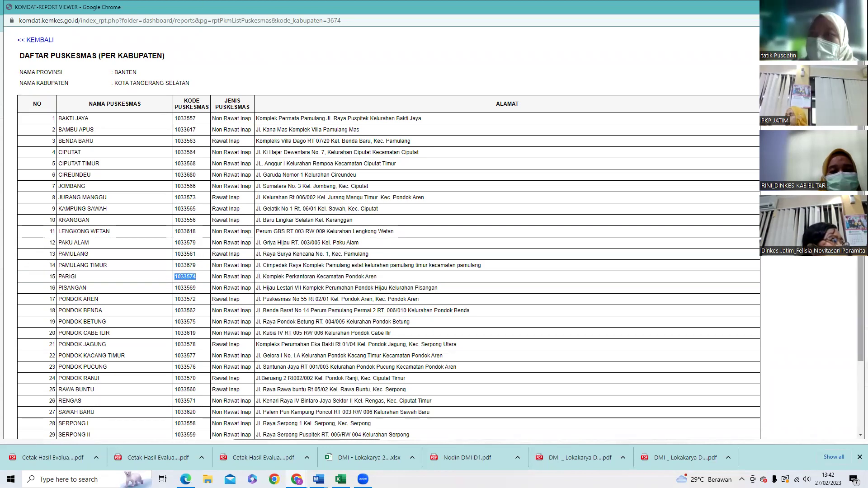
# - Close the report, enter 1033574 as the Puskesmas code in the re-registration form and run the code check
pyautogui.hotkey('ctrl', 'w')
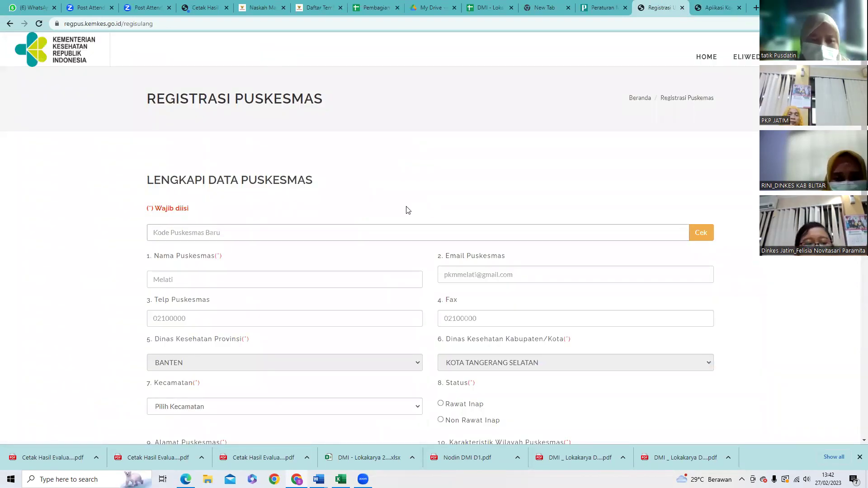
pyautogui.hotkey('ctrl', 'v')
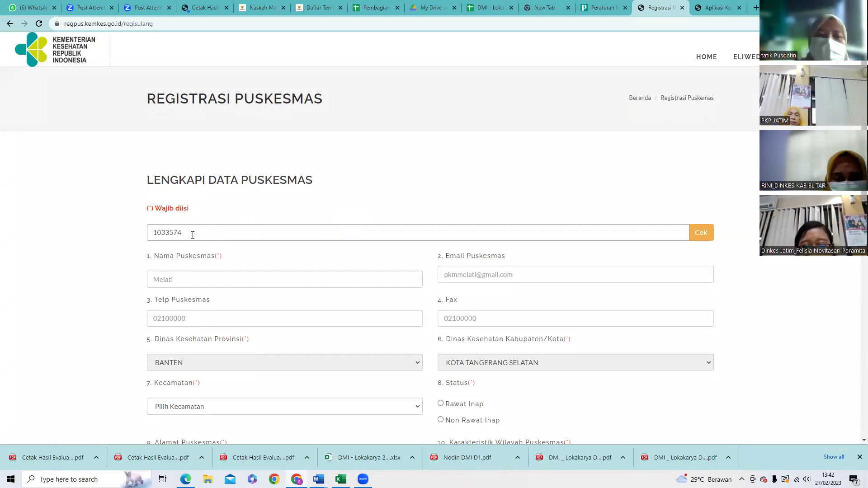
pyautogui.click(701, 240)
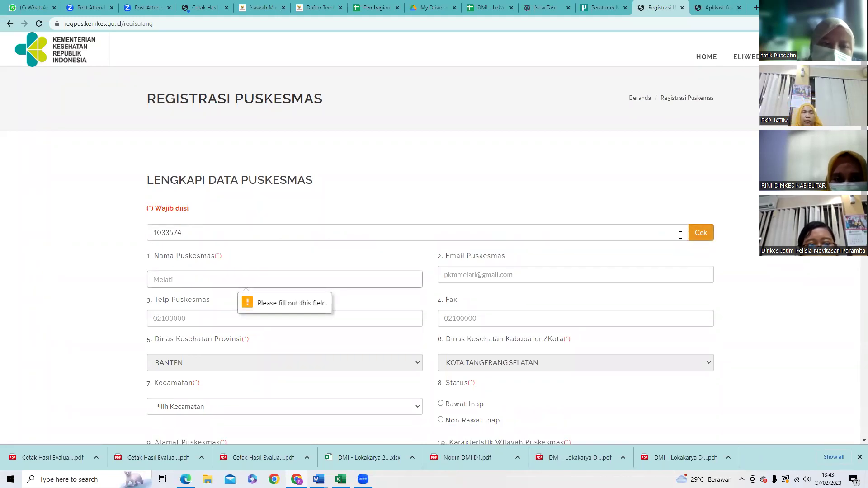
pyautogui.scroll(-3, 201, 198)
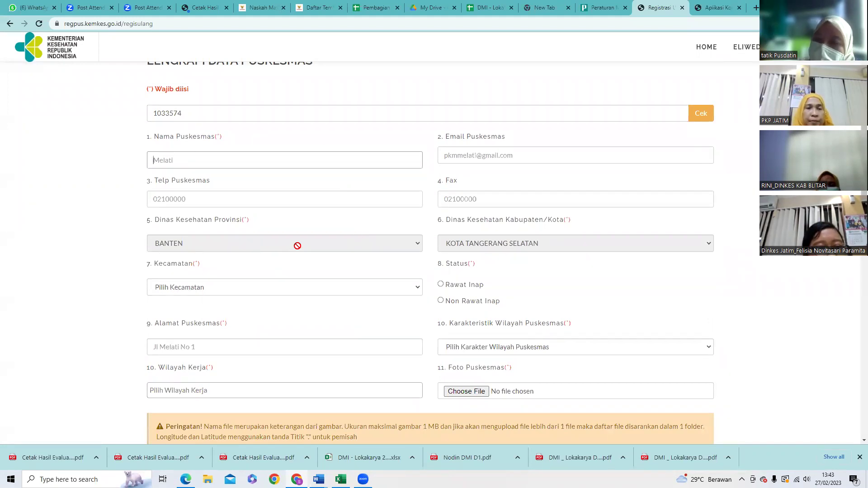
pyautogui.scroll(3, 336, 84)
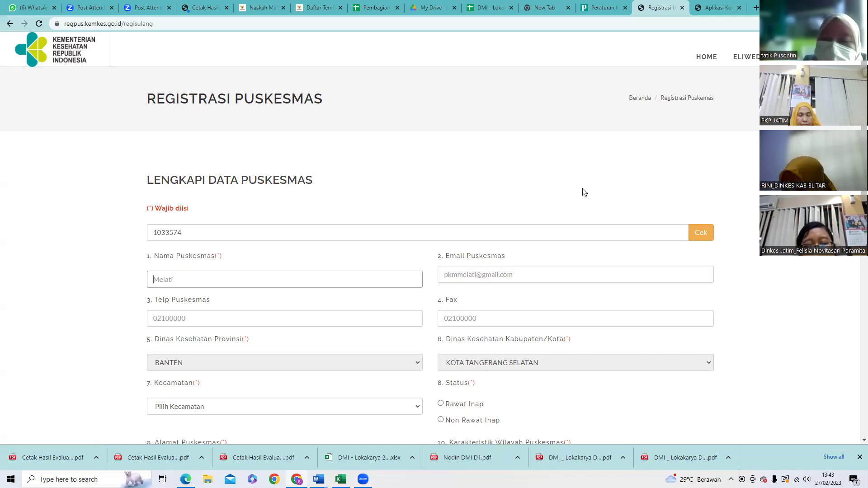
# - Review the Puskesmas codes of Kota Tangerang Selatan in the Rekapitulasi Puskesmas report again and close the report
pyautogui.click(723, 8)
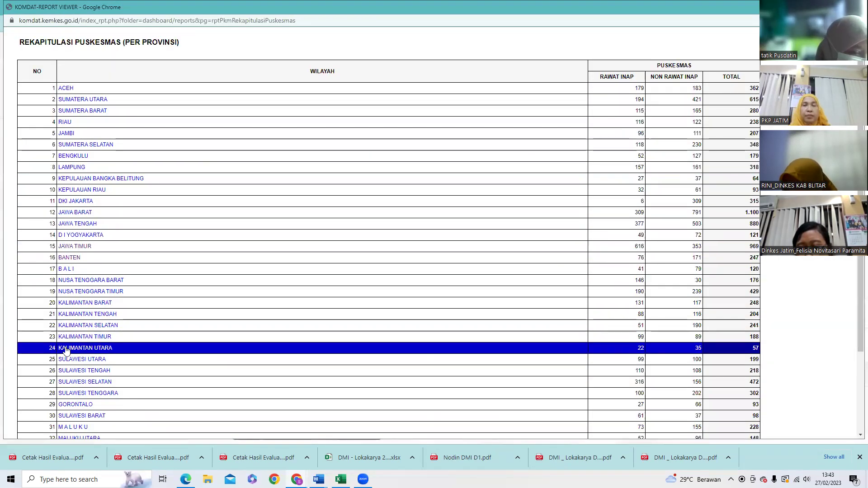
pyautogui.click(69, 257)
pyautogui.click(81, 191)
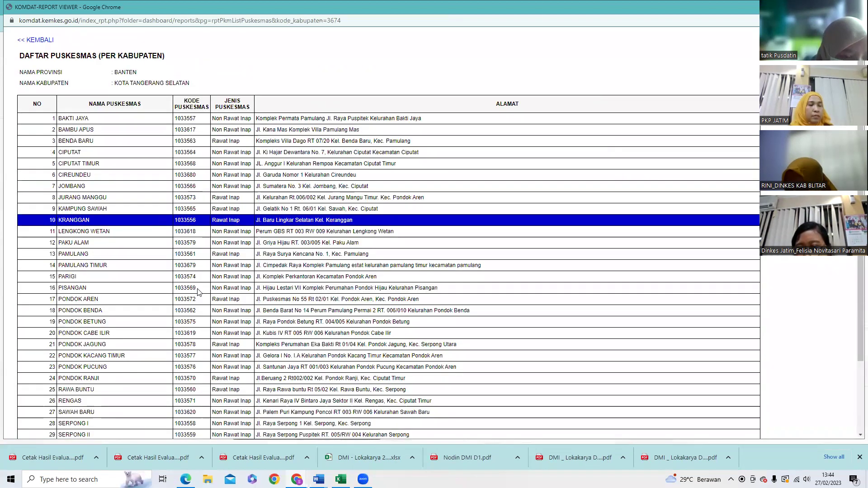
pyautogui.scroll(-2, 186, 235)
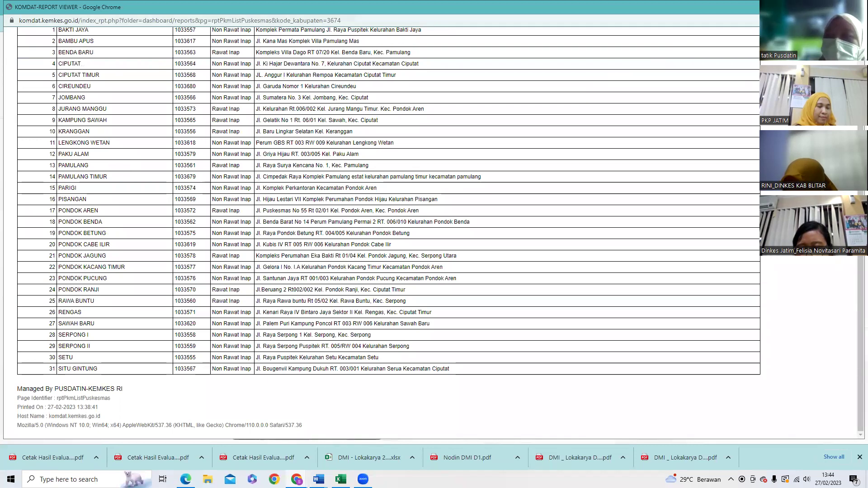
pyautogui.hotkey('ctrl', 'w')
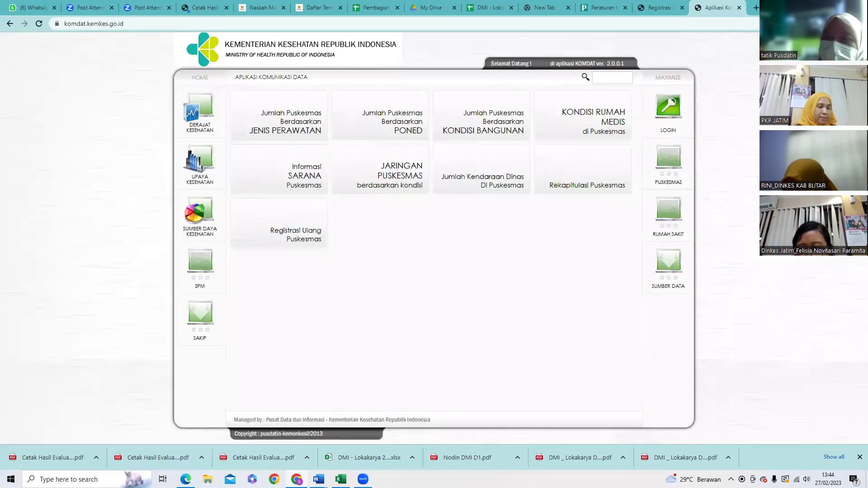
# - Return to the re-registration form and try to submit Puskesmas code 1033574 again
pyautogui.click(673, 10)
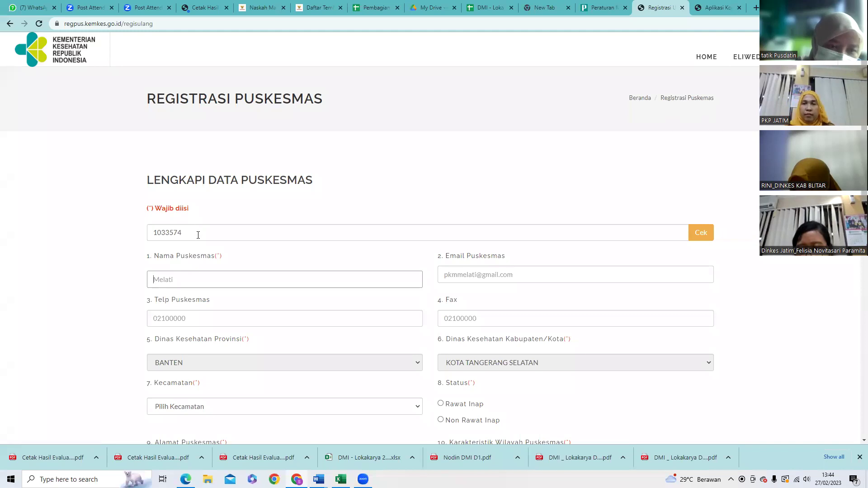
pyautogui.scroll(-8, 199, 235)
pyautogui.scroll(8, 213, 232)
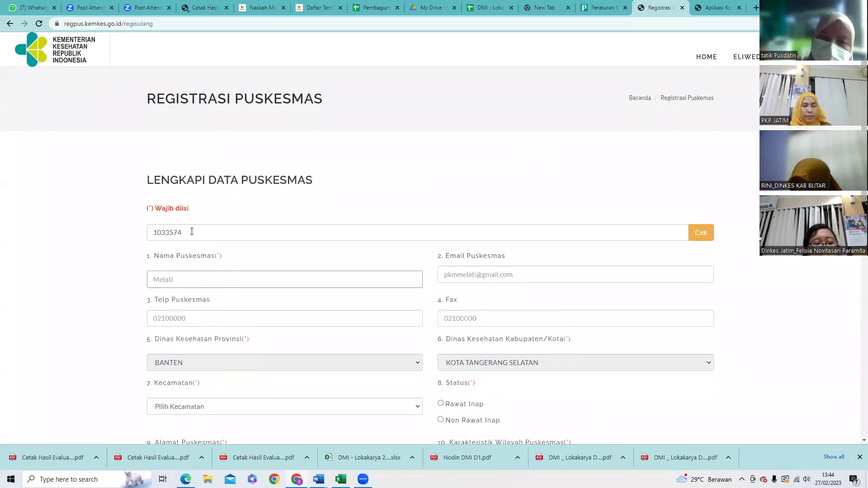
pyautogui.press('Return')
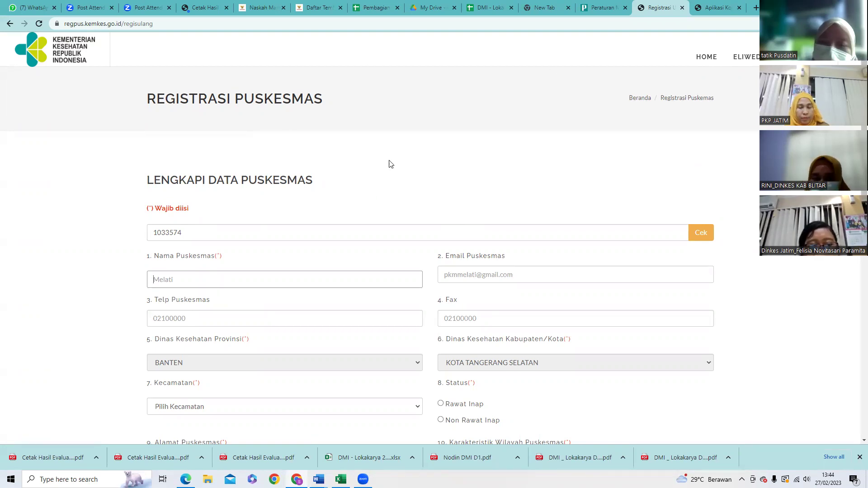
# - Look through the re-registration form's data fields, coordinates and document upload sections
pyautogui.scroll(-12, 411, 165)
pyautogui.scroll(7, 411, 240)
pyautogui.scroll(-5, 411, 253)
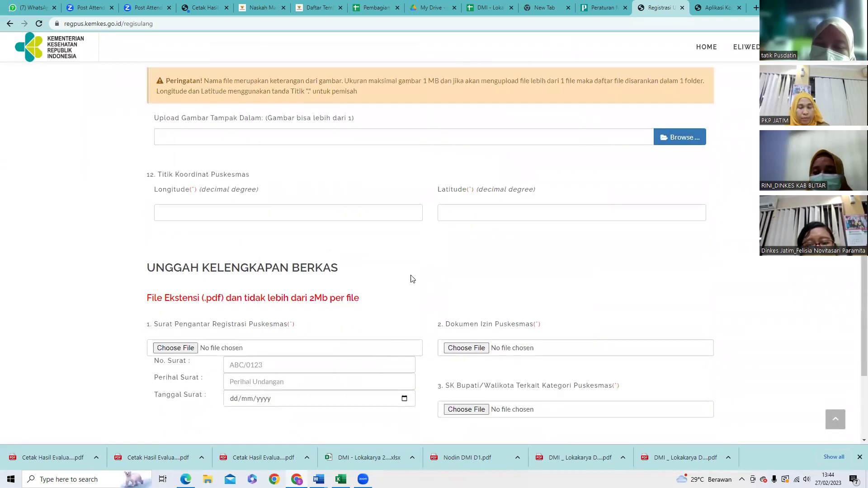
pyautogui.scroll(-3, 412, 278)
pyautogui.scroll(14, 625, 157)
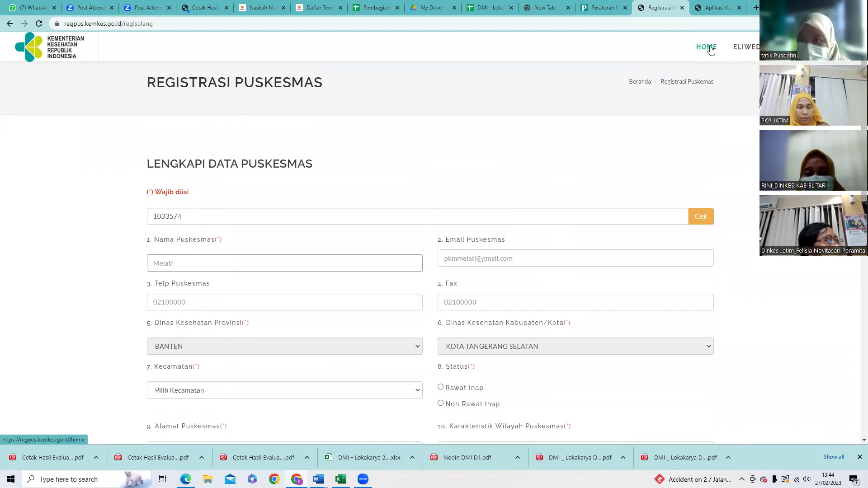
# - Log out of the current account and clear the prefilled e-mail and password on the login form
pyautogui.click(741, 50)
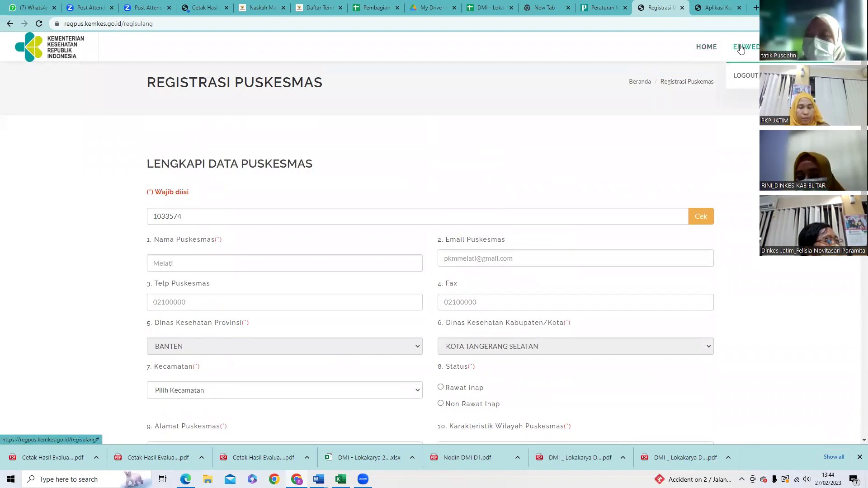
pyautogui.click(738, 77)
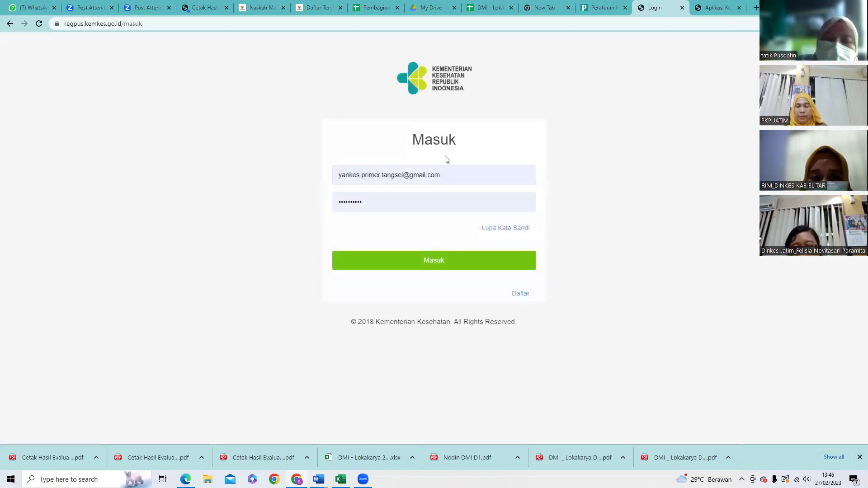
pyautogui.moveTo(404, 174); pyautogui.dragTo(339, 175)
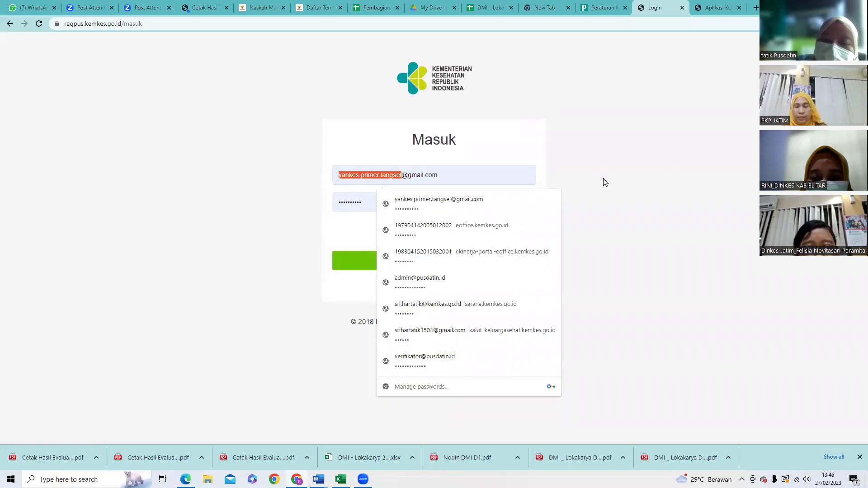
pyautogui.click(593, 159)
pyautogui.moveTo(454, 173); pyautogui.dragTo(295, 177)
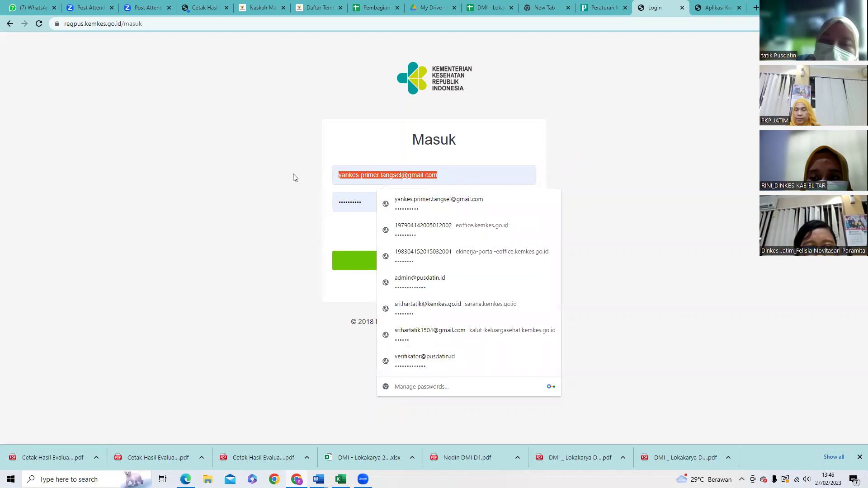
pyautogui.press('BackSpace')
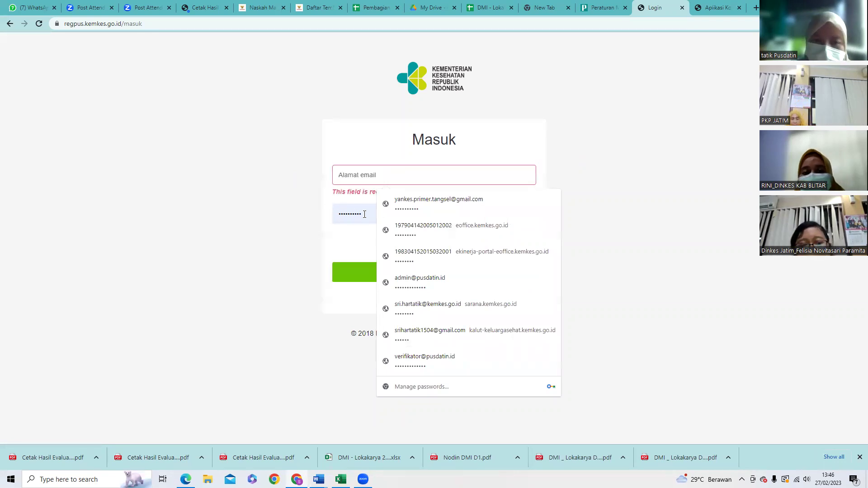
pyautogui.moveTo(361, 215); pyautogui.dragTo(326, 223)
pyautogui.press('BackSpace')
pyautogui.click(660, 174)
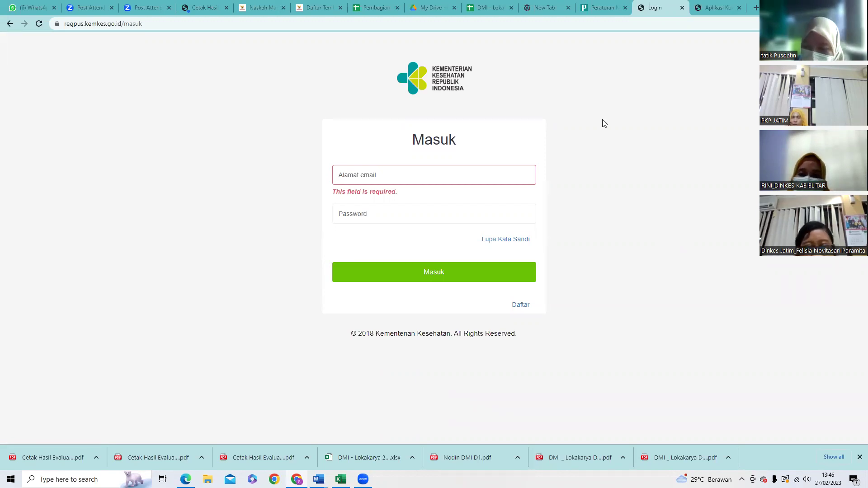
# - Paste the Ngawi health office account's e-mail into the login form, enter the account password and try to log in
pyautogui.moveTo(341, 479)
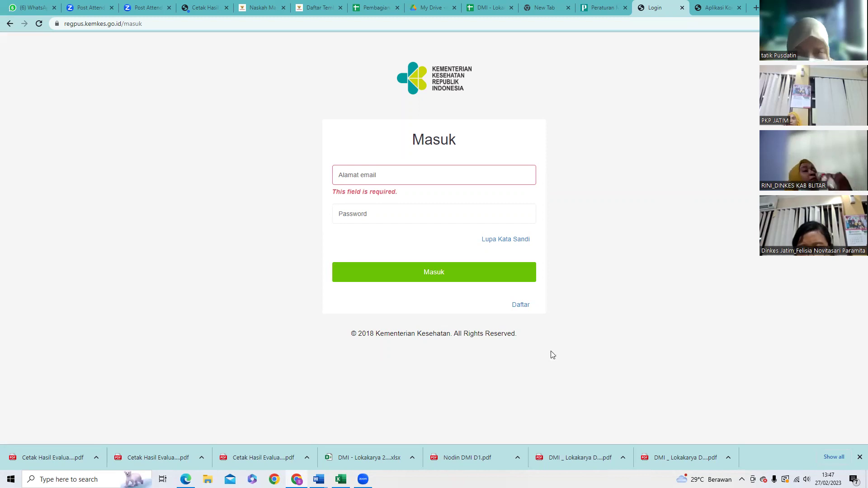
pyautogui.click(379, 170)
pyautogui.hotkey('ctrl', 'v')
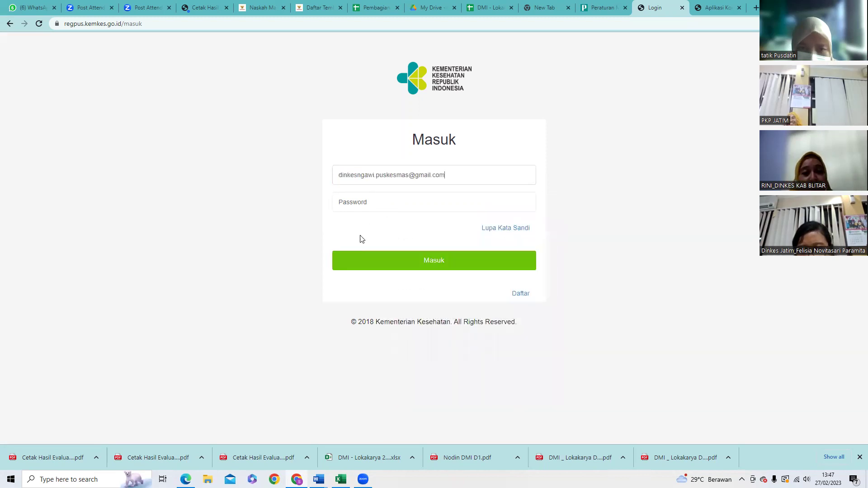
pyautogui.click(371, 201)
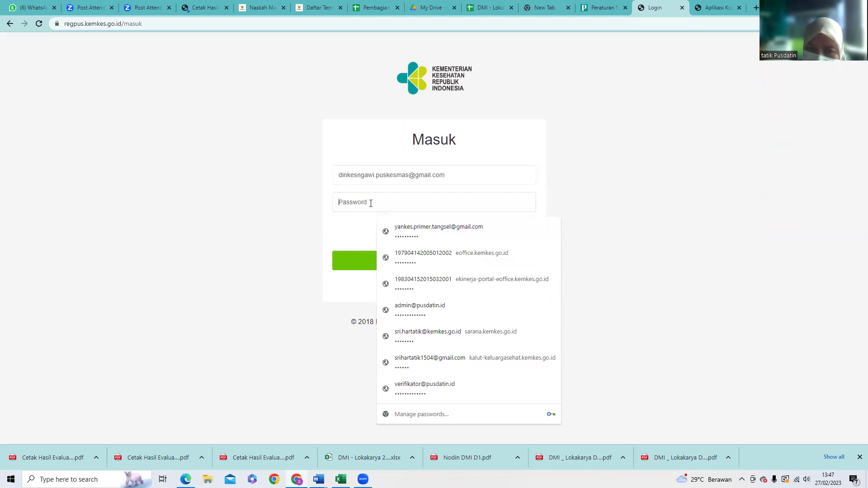
pyautogui.write('••••••')
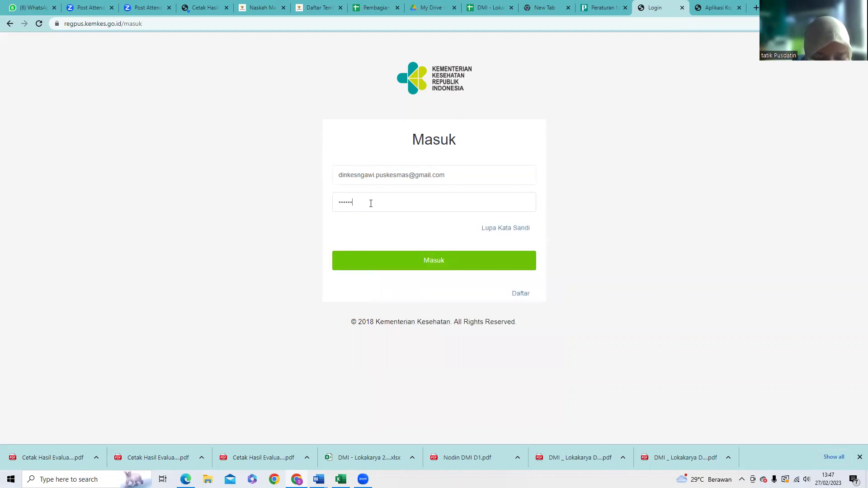
pyautogui.press('Return')
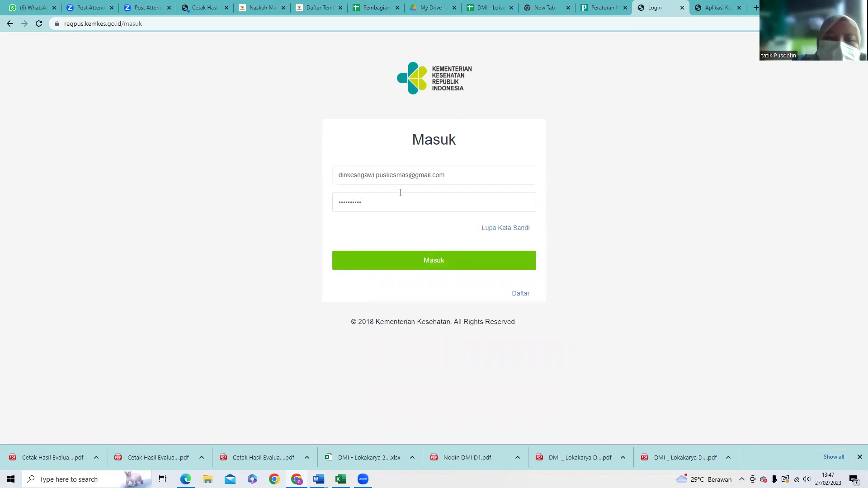
# - Re-enter the account password and try to log in again with the same e-mail
pyautogui.click(451, 175)
pyautogui.click(351, 215)
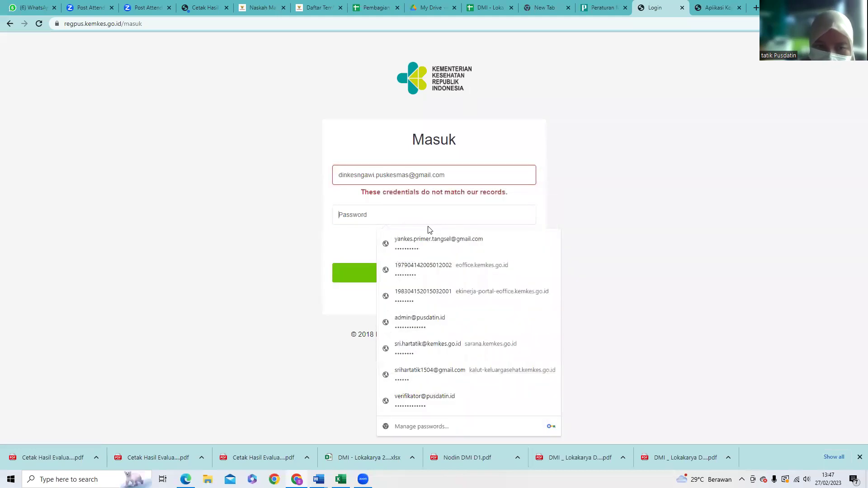
pyautogui.write('••')
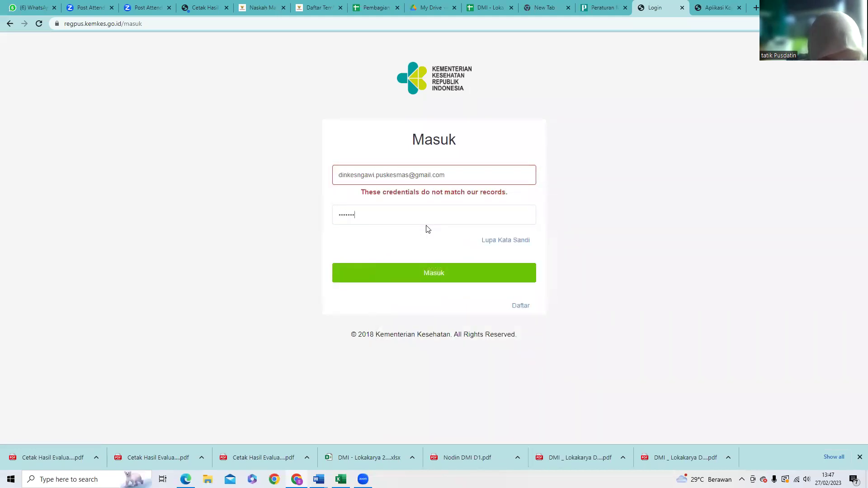
pyautogui.click(440, 279)
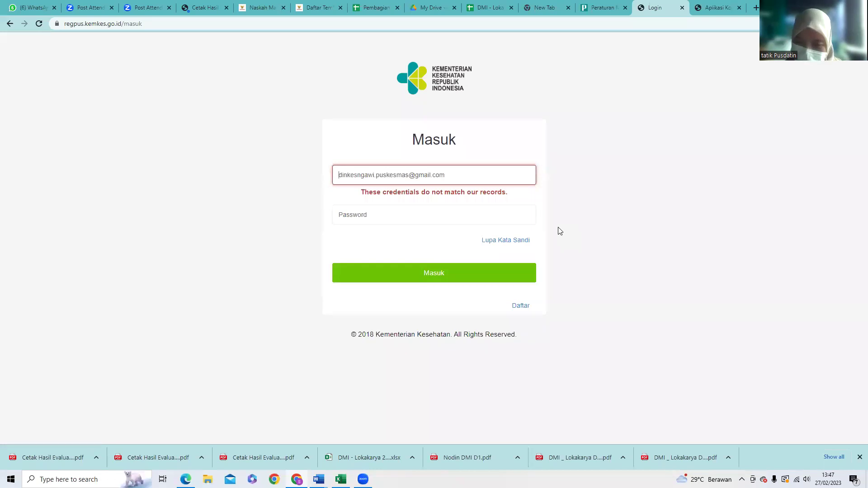
# - Enter the account password once more, log in and decline to save the password in the browser
pyautogui.click(349, 215)
pyautogui.write('***')
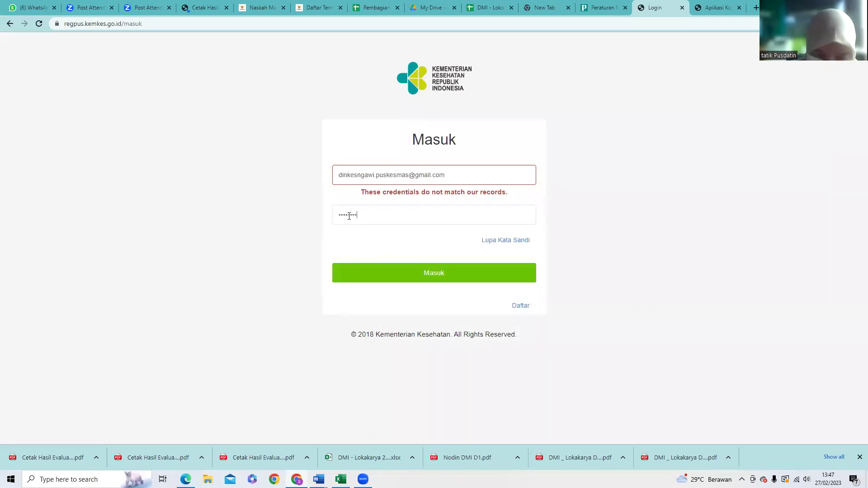
pyautogui.click(438, 273)
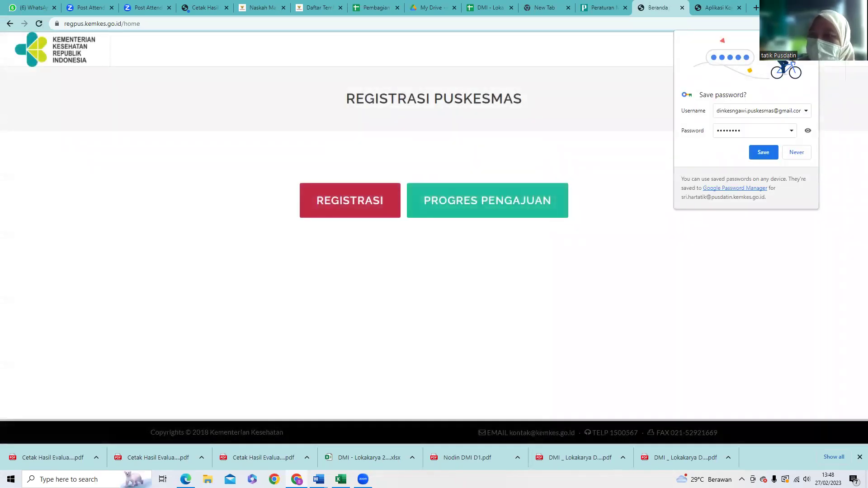
pyautogui.click(796, 152)
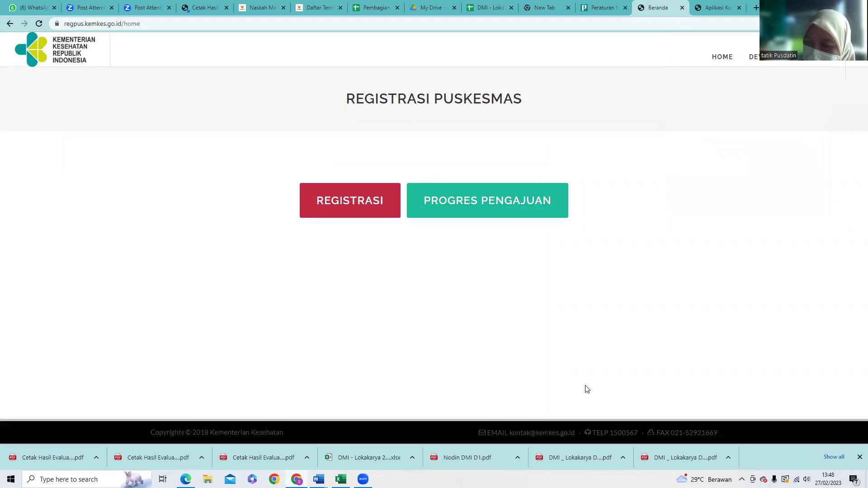
# - Open the Registrasi Ulang form and begin the Puskesmas code with 1
pyautogui.click(325, 200)
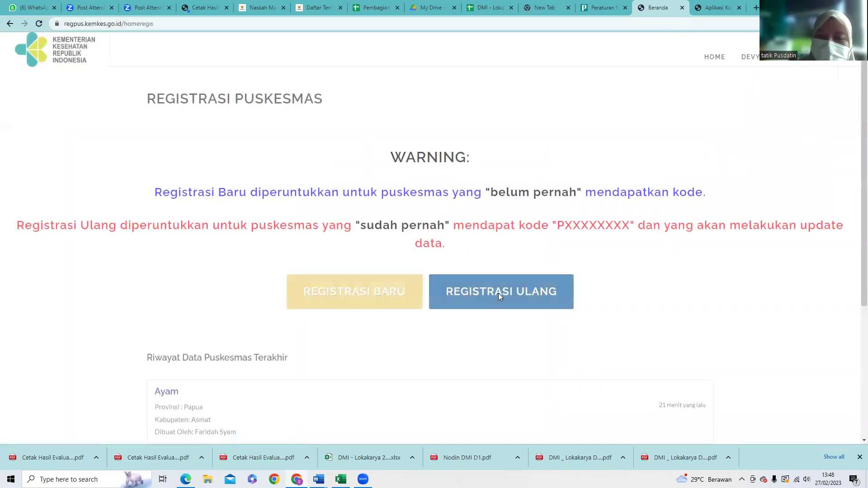
pyautogui.click(498, 294)
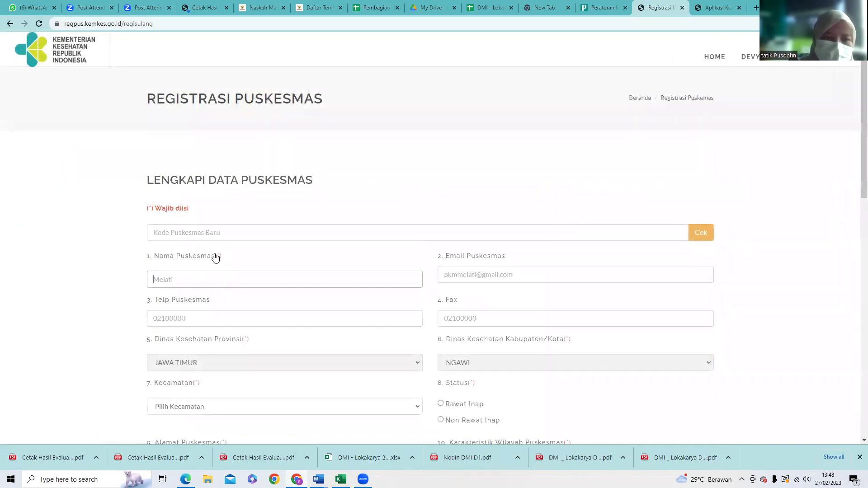
pyautogui.click(218, 233)
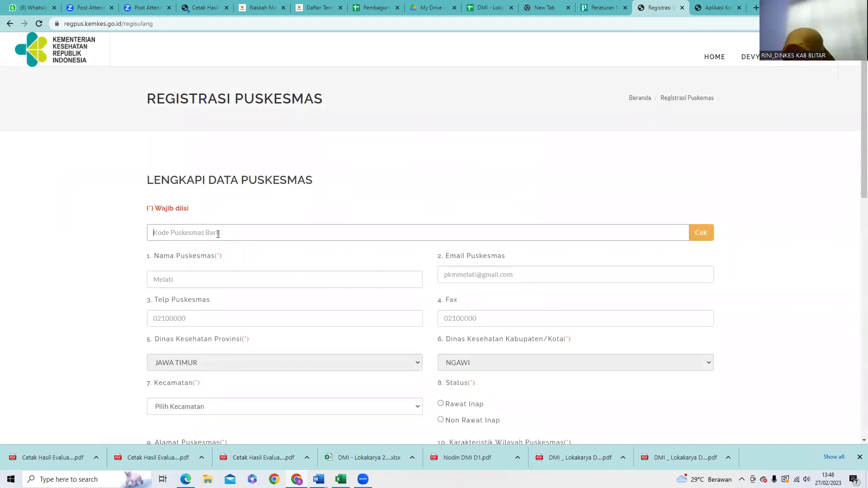
pyautogui.write('1')
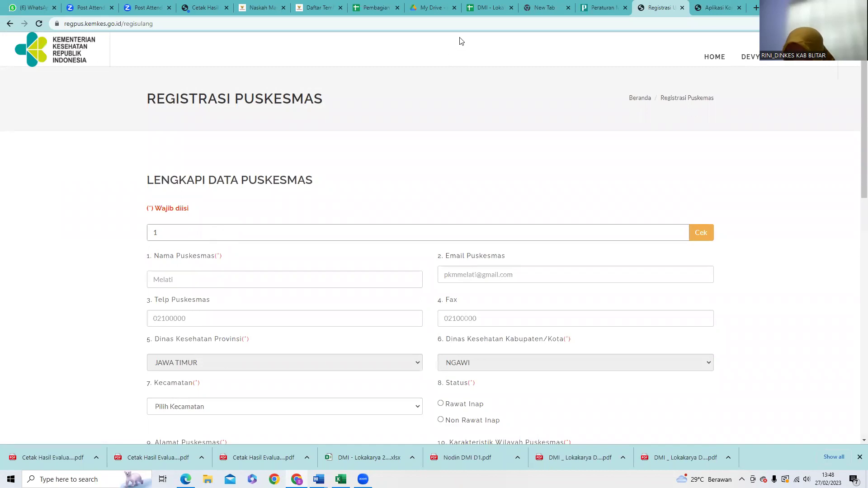
# - Switch to Komdat and look up the Puskesmas codes of Ngawi, Jawa Timur, in the Rekapitulasi Puskesmas report
pyautogui.click(708, 12)
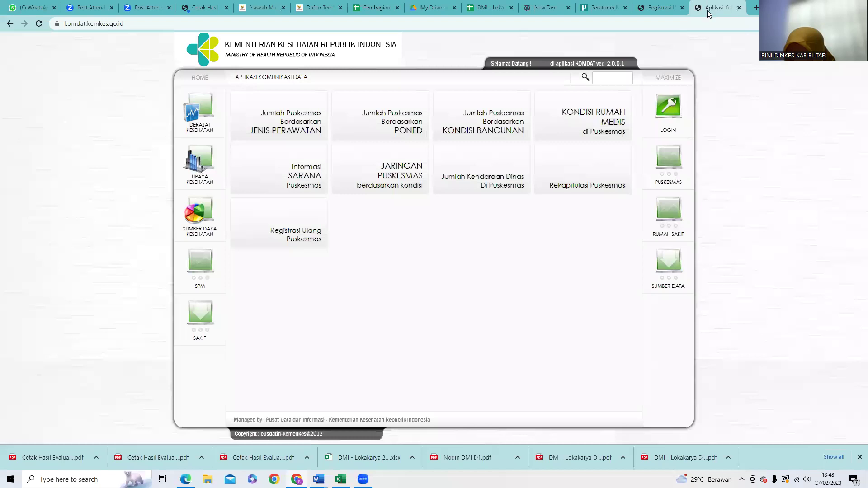
pyautogui.click(587, 184)
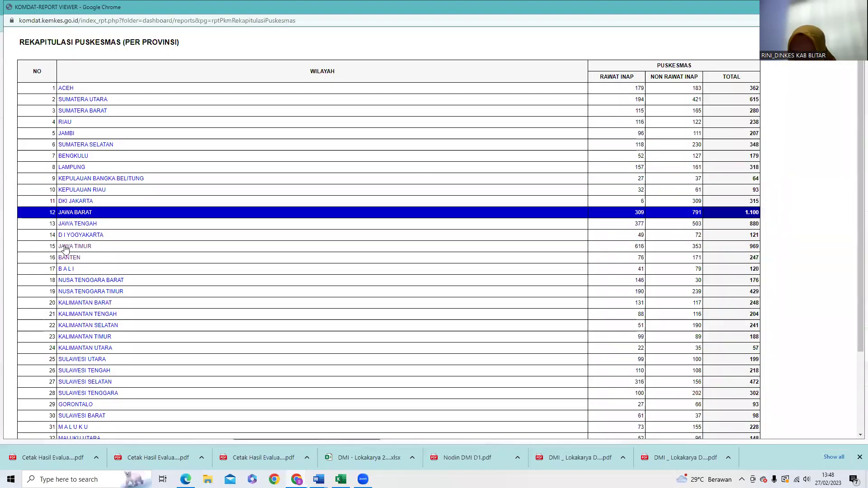
pyautogui.click(65, 247)
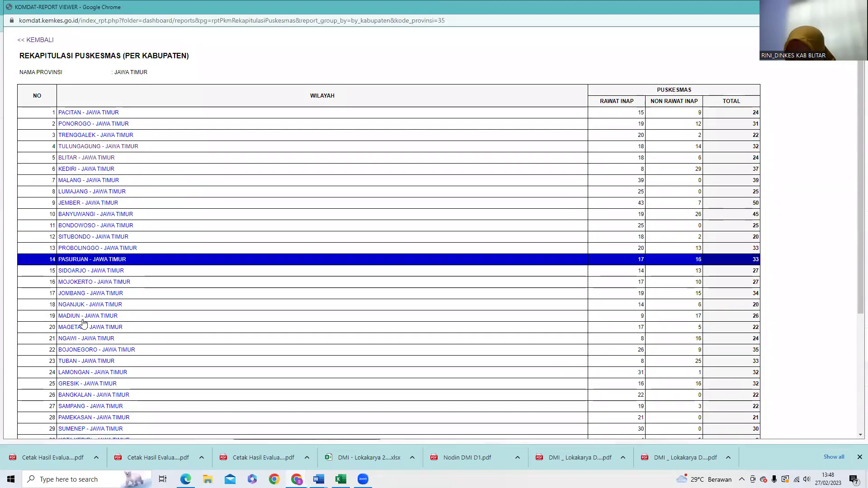
pyautogui.click(72, 338)
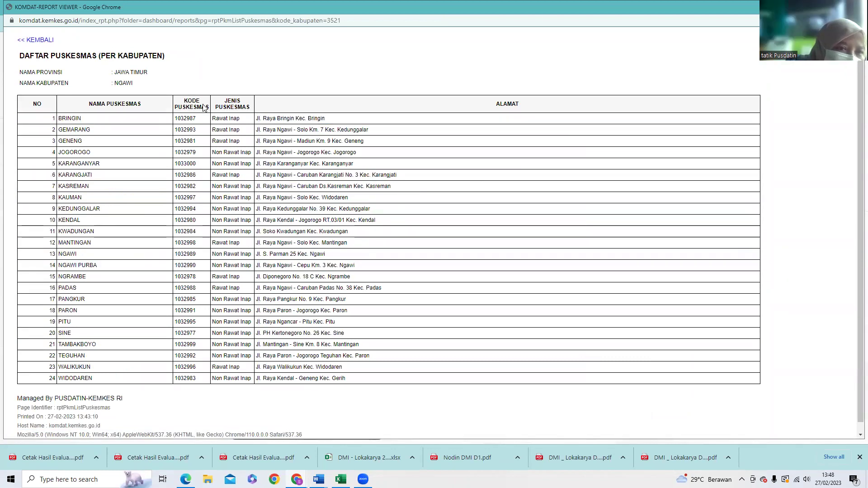
pyautogui.click(196, 119)
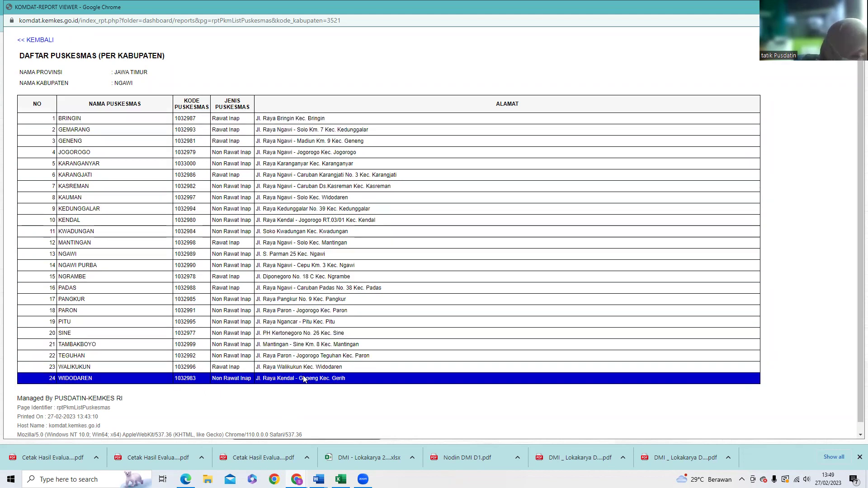
# - Go back to the Jawa Timur recap, reopen the Ngawi Puskesmas list and close the report
pyautogui.click(34, 41)
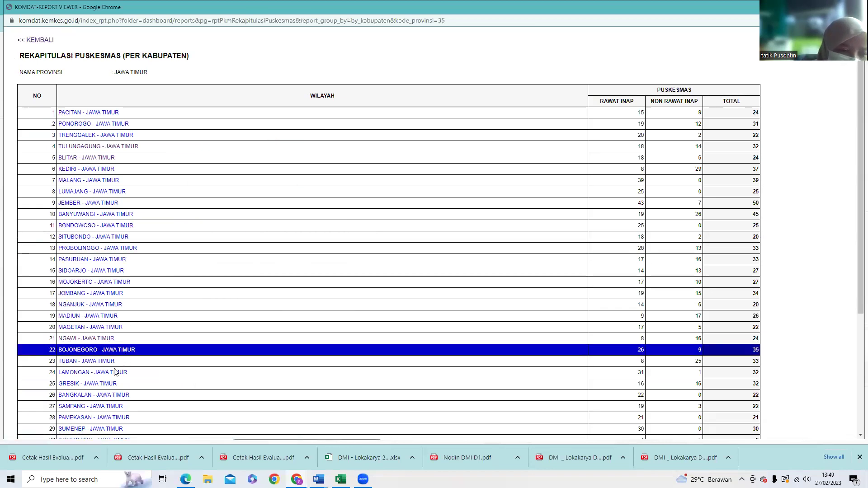
pyautogui.click(84, 340)
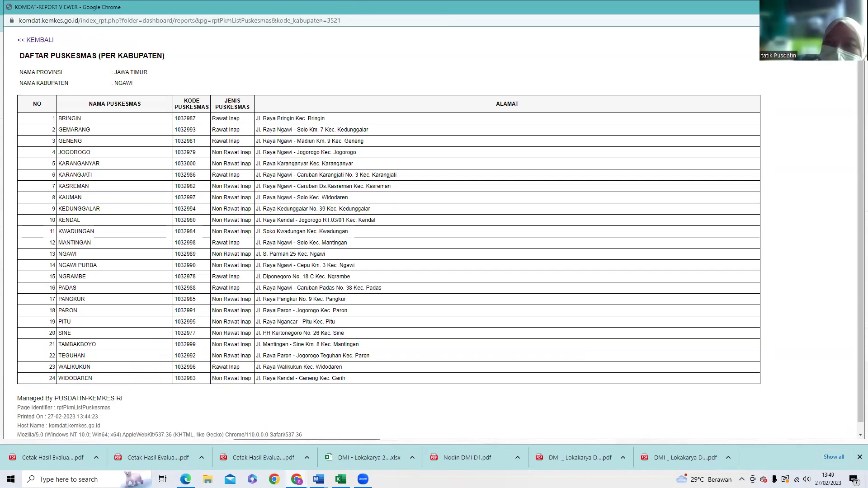
pyautogui.click(856, 6)
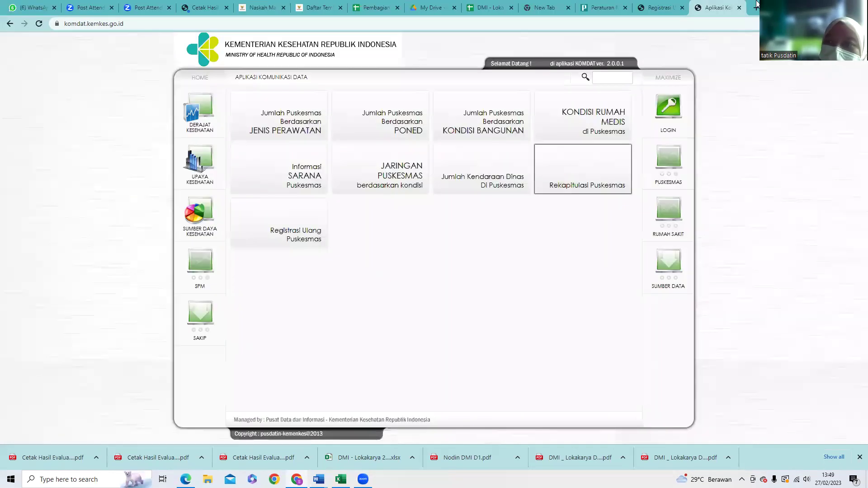
# - Return to the re-registration form, complete the Puskesmas code as 1032977, run the code check and review the form
pyautogui.click(673, 12)
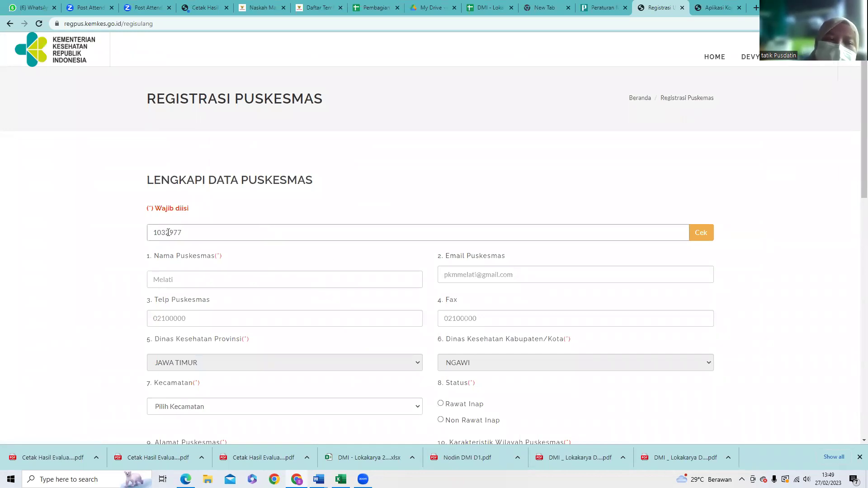
pyautogui.scroll(-5, 167, 232)
pyautogui.scroll(3, 169, 101)
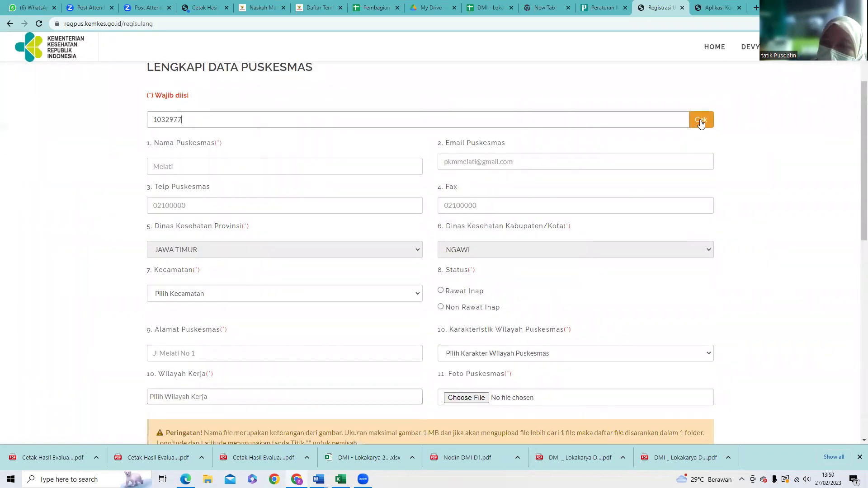
pyautogui.scroll(-10, 413, 367)
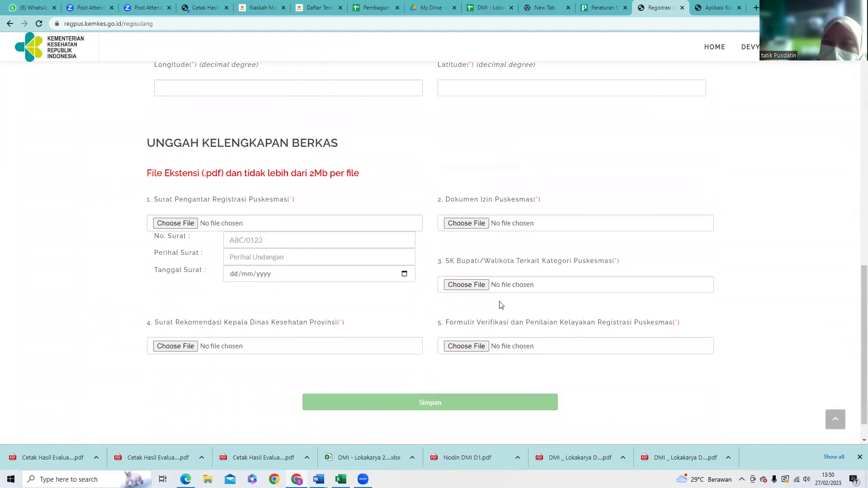
pyautogui.scroll(10, 501, 305)
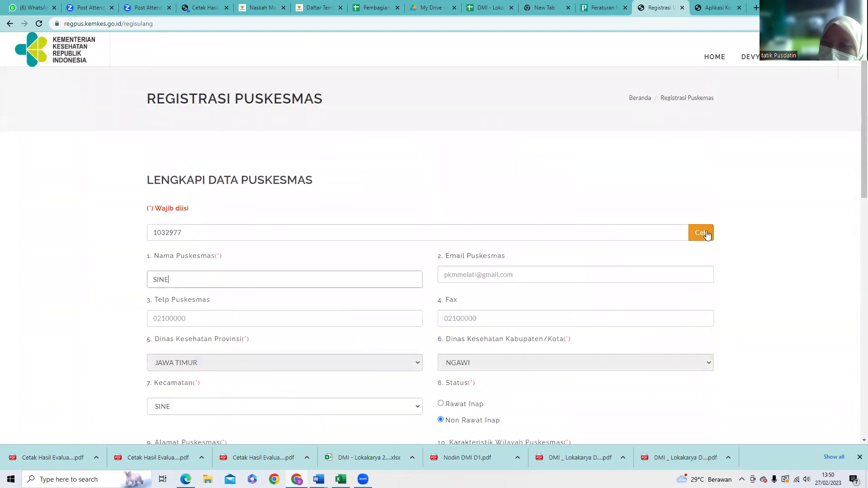
pyautogui.scroll(-10, 519, 403)
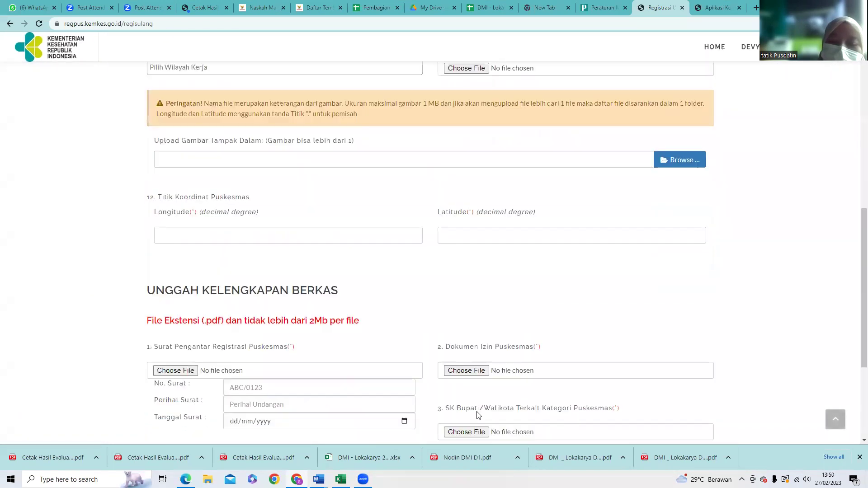
pyautogui.scroll(10, 720, 125)
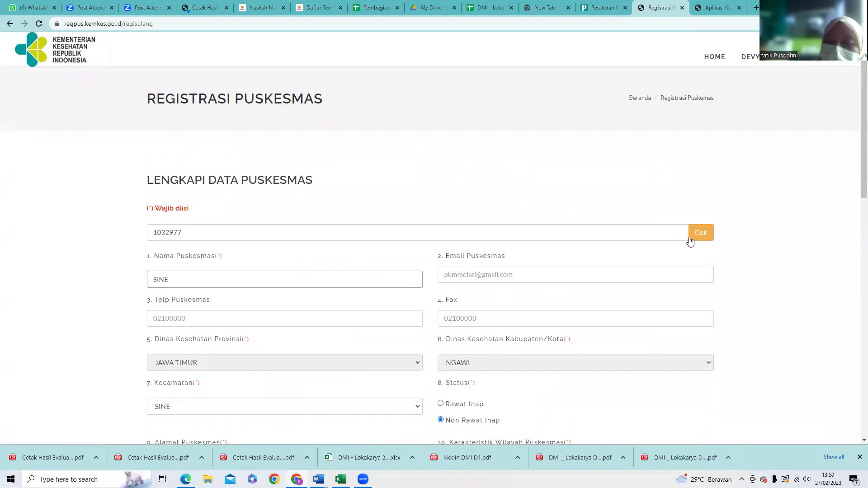
# - Re-enter the end of the Puskesmas name so that the Nama Puskesmas field reads SINE
pyautogui.click(197, 231)
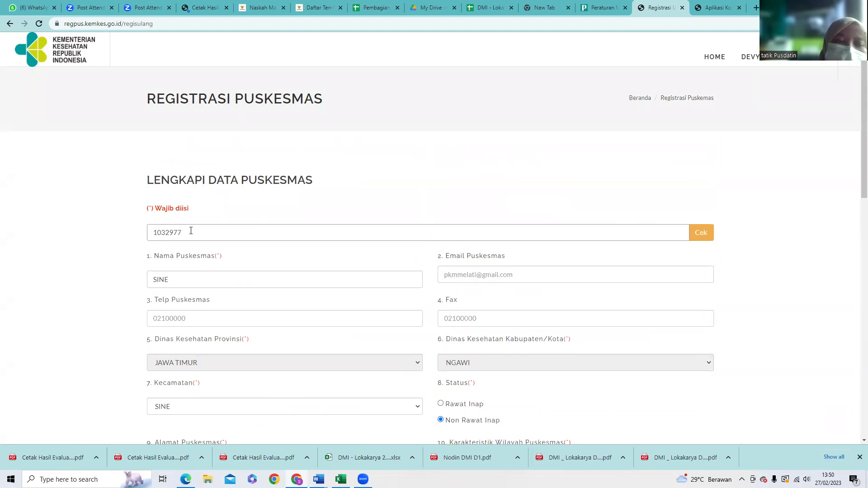
pyautogui.scroll(-3, 215, 286)
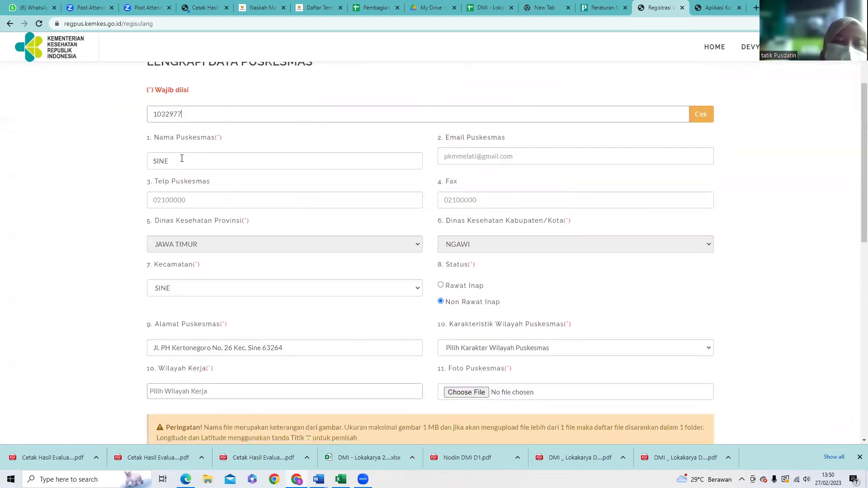
pyautogui.click(182, 158)
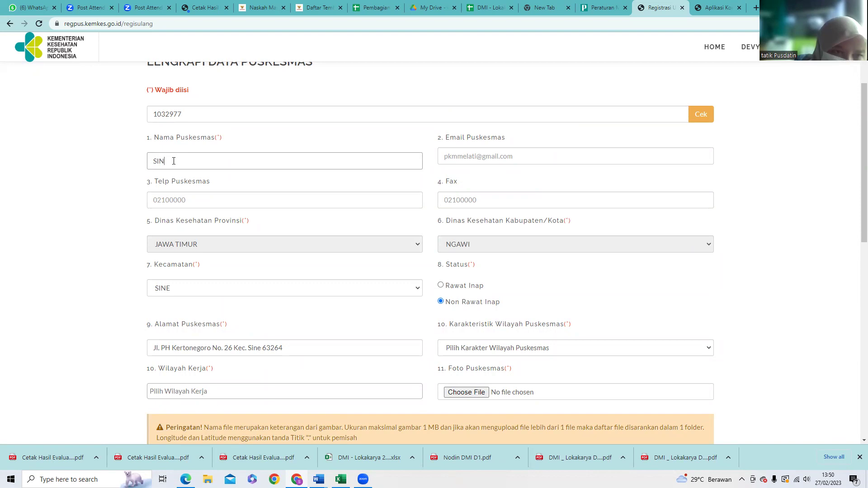
pyautogui.write('E')
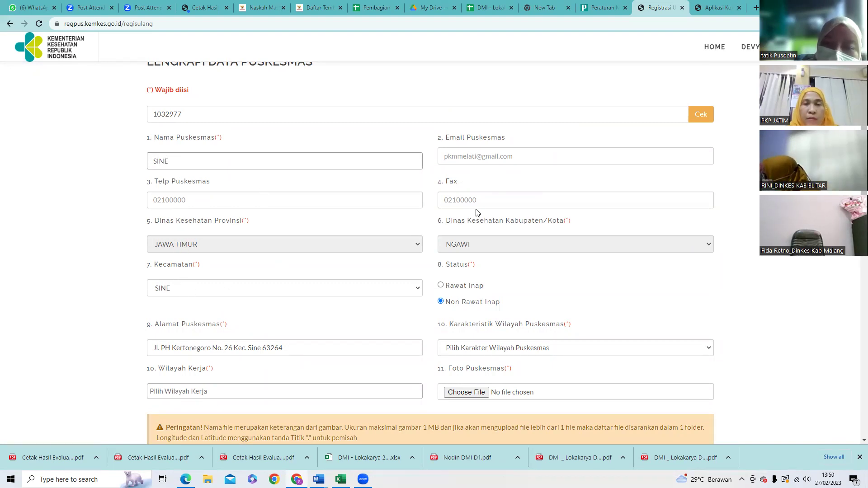
# - Check the status and address fields and view the Karakteristik Wilayah Puskesmas options without choosing one
pyautogui.scroll(-3, 459, 230)
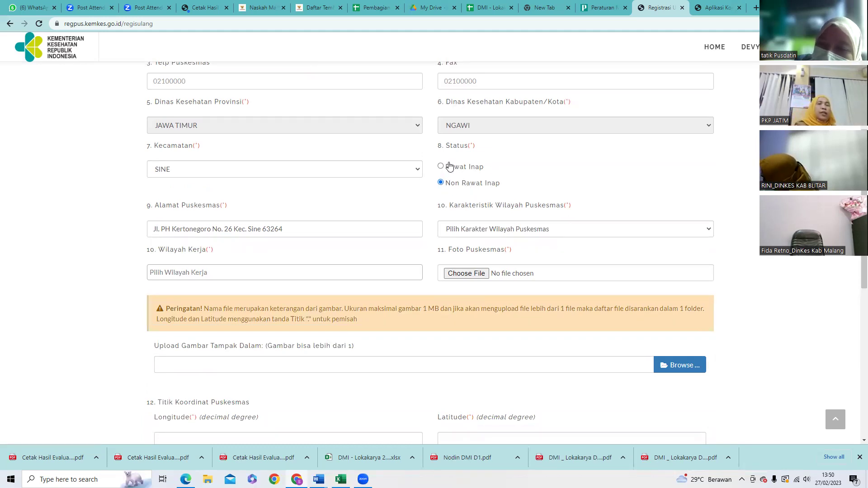
pyautogui.moveTo(154, 231); pyautogui.dragTo(308, 230)
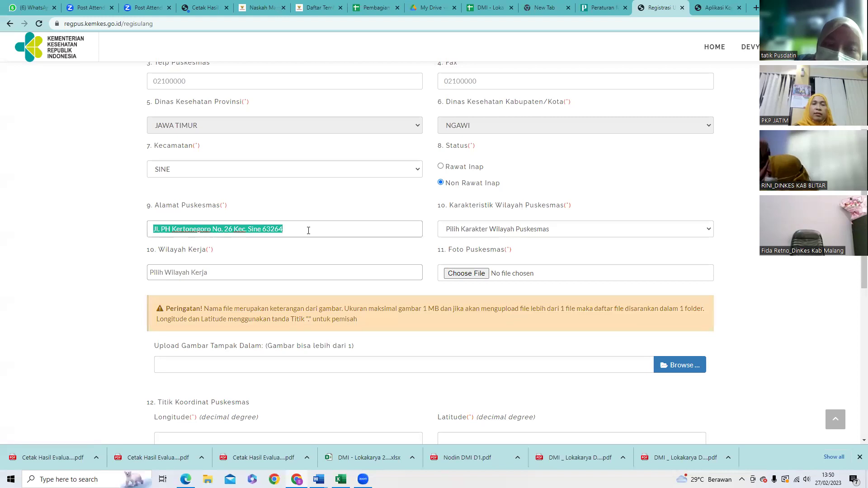
pyautogui.click(532, 231)
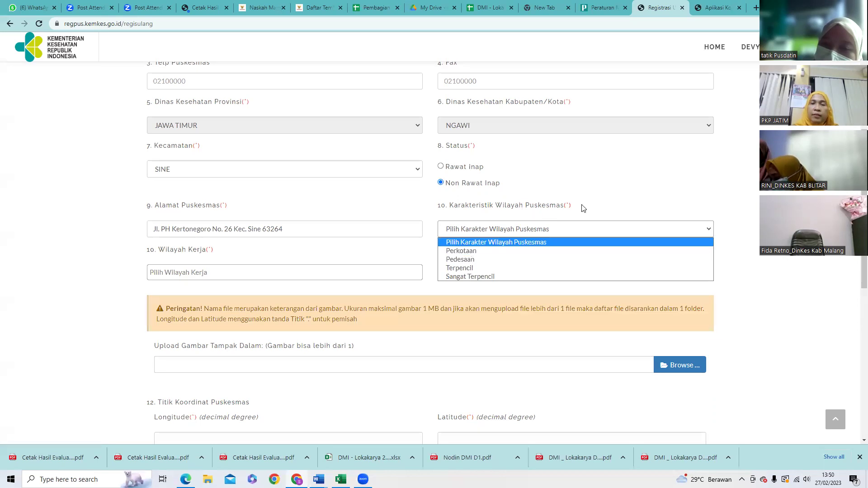
pyautogui.click(620, 204)
# - View the villages offered for Wilayah Kerja, compare them with the rest of the form and leave the list without choosing
pyautogui.click(208, 271)
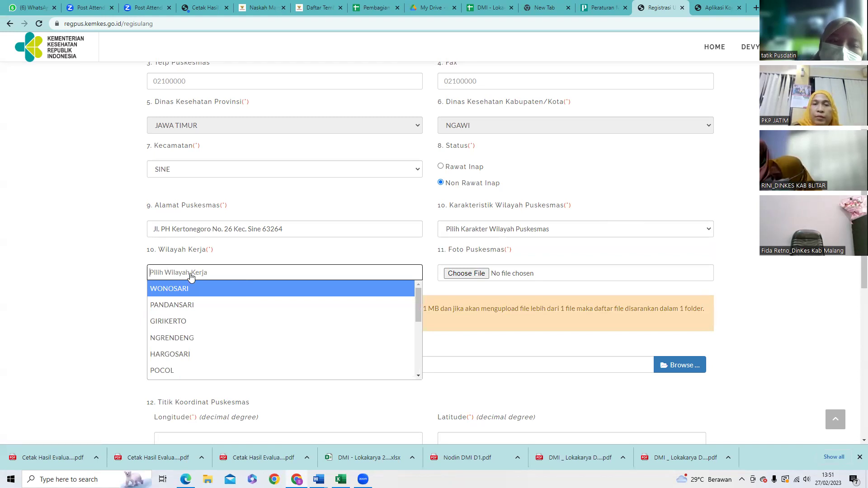
pyautogui.scroll(-3, 191, 277)
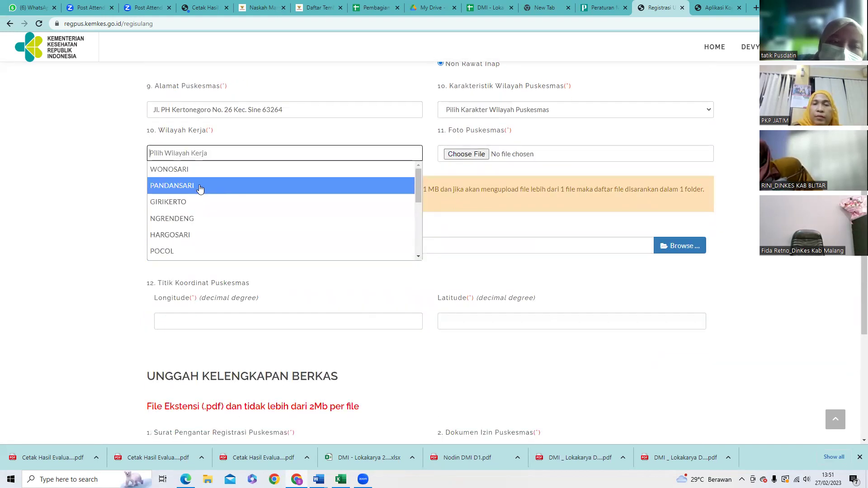
pyautogui.click(242, 141)
pyautogui.scroll(9, 244, 167)
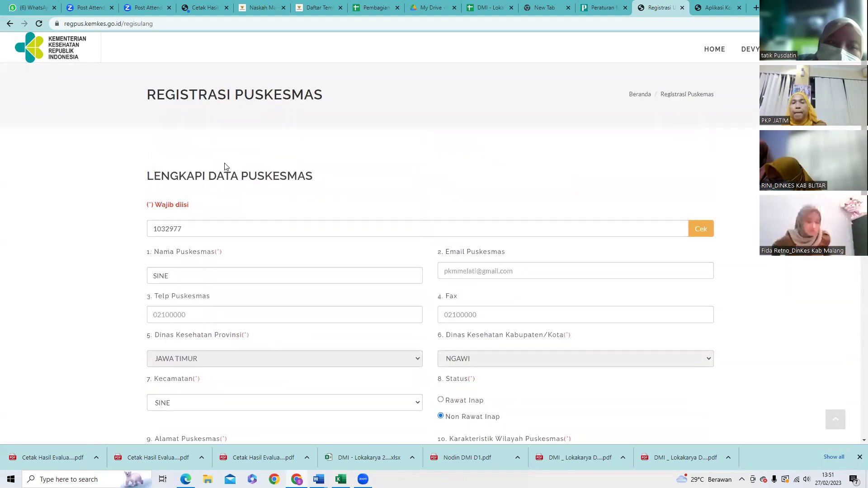
pyautogui.scroll(-8, 174, 294)
pyautogui.click(199, 151)
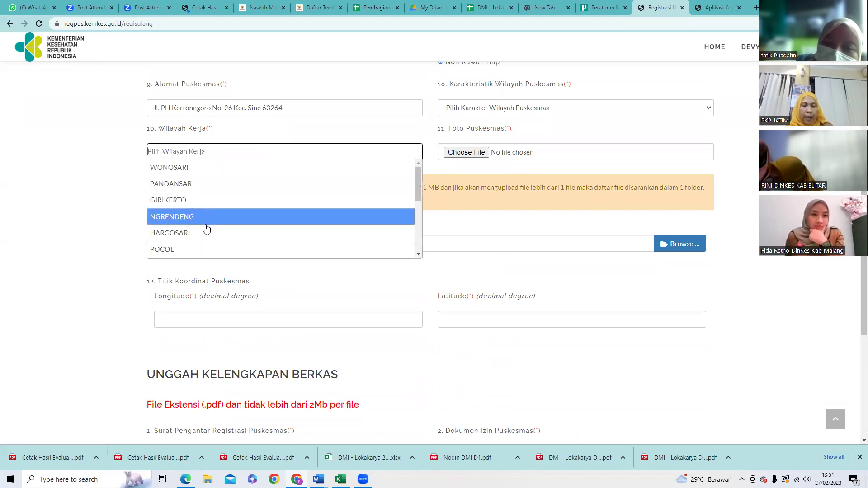
pyautogui.click(654, 82)
# - Review the coordinate fields and the required document uploads under Unggah Kelengkapan Berkas, down to the end of the form
pyautogui.scroll(-3, 533, 181)
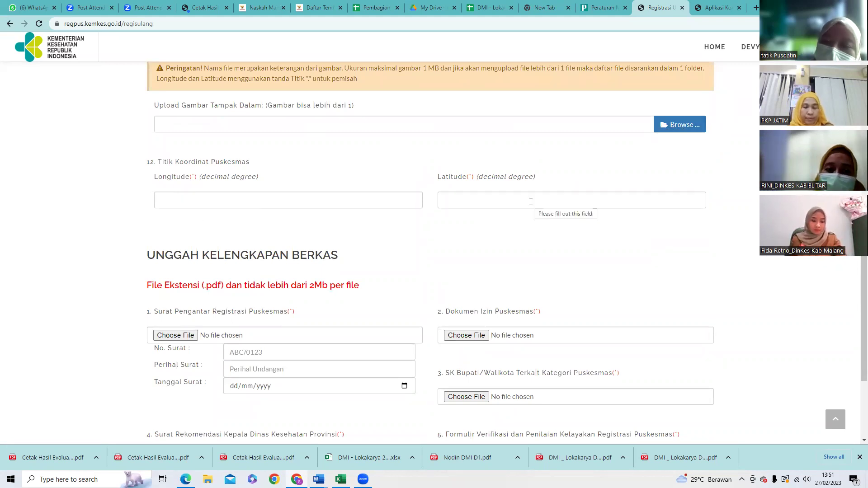
pyautogui.scroll(-3, 531, 204)
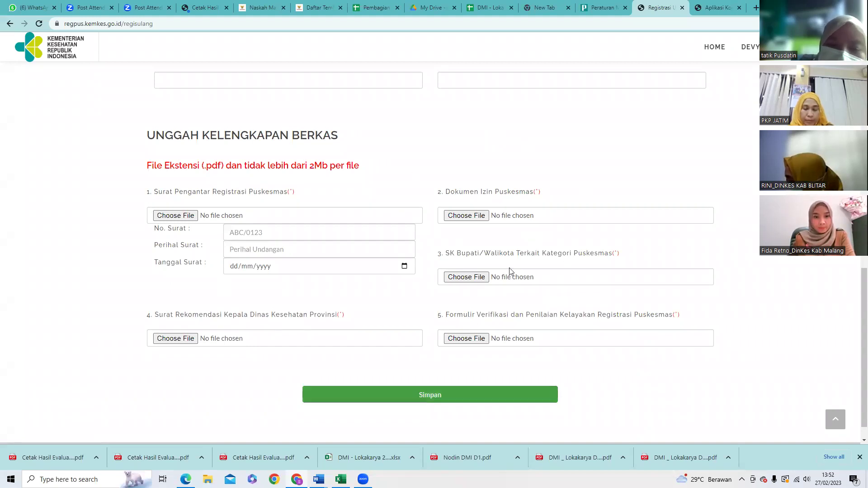
pyautogui.scroll(8, 544, 225)
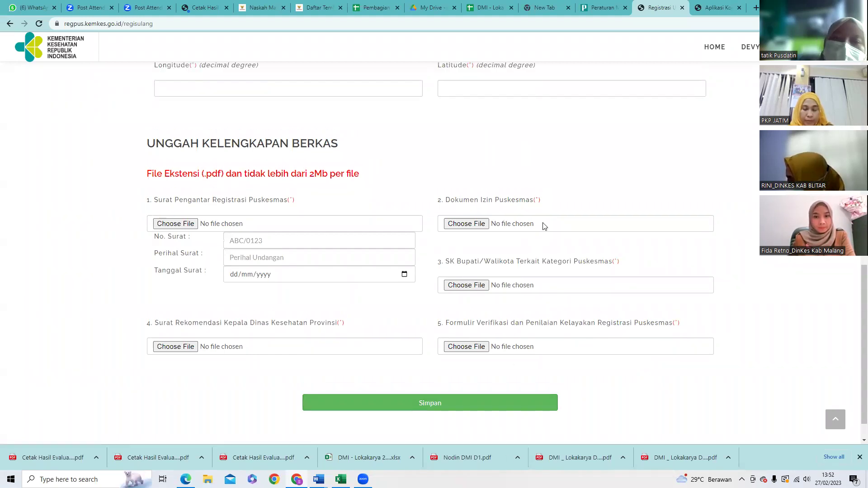
pyautogui.scroll(-7, 554, 315)
pyautogui.scroll(12, 566, 242)
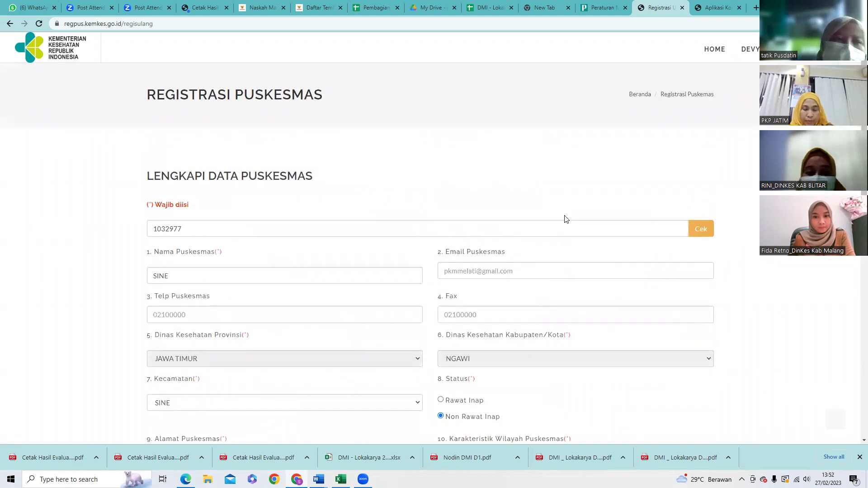
# - Leave the re-registration form, check the Progres Pengajuan page for submitted Puskesmas and return to the registration home page
pyautogui.click(10, 24)
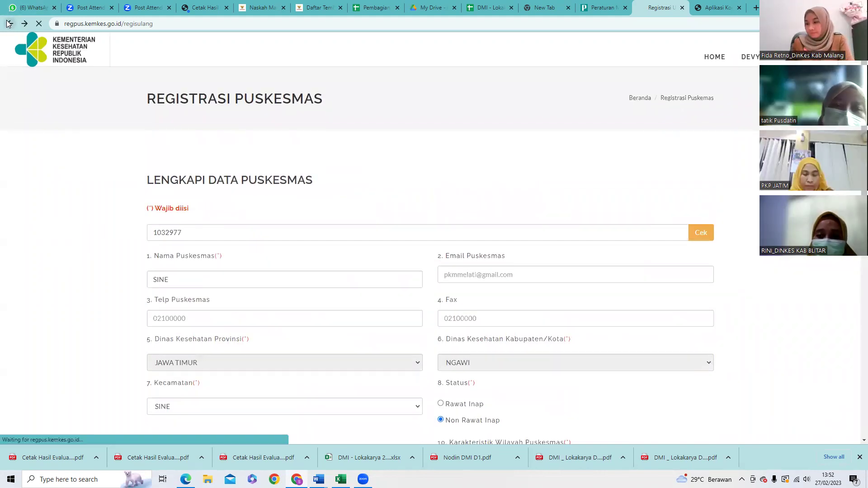
pyautogui.click(10, 25)
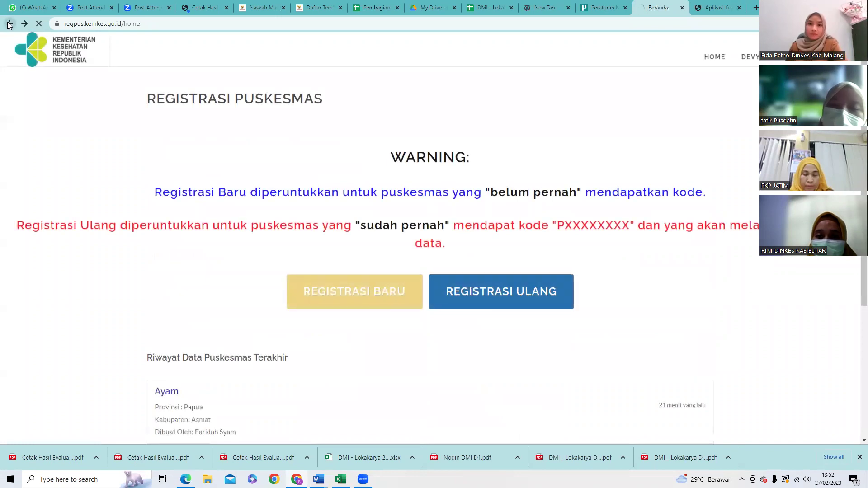
pyautogui.click(467, 209)
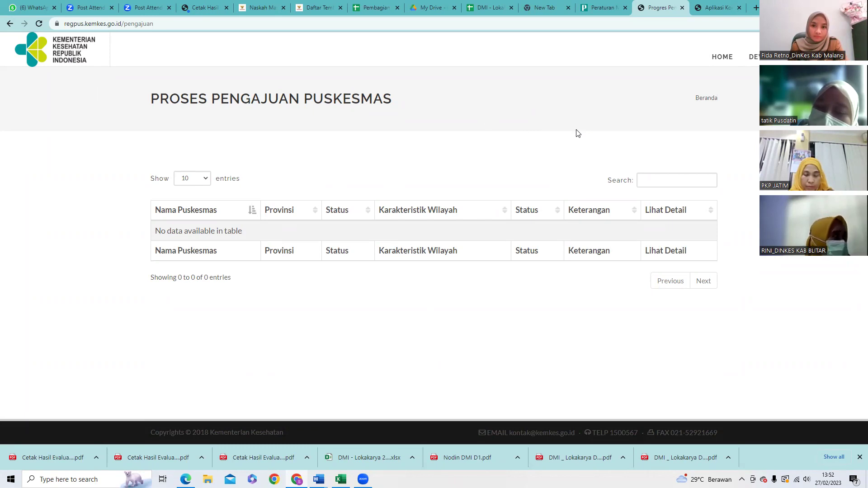
pyautogui.click(9, 24)
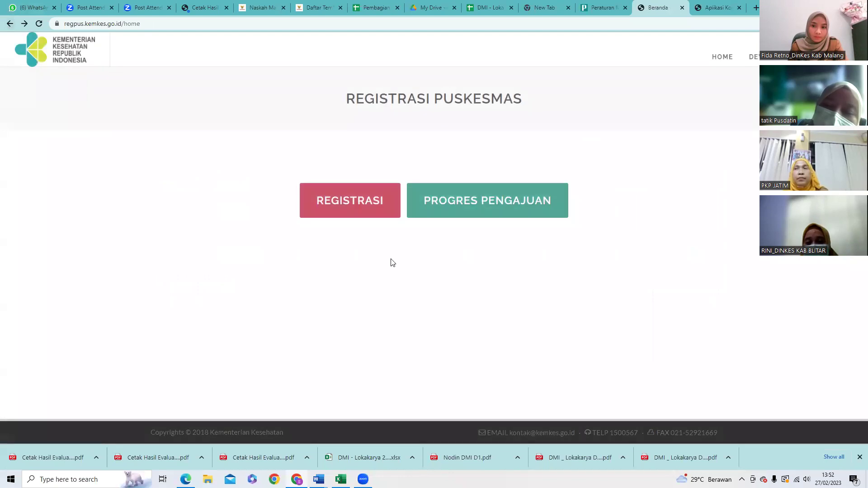